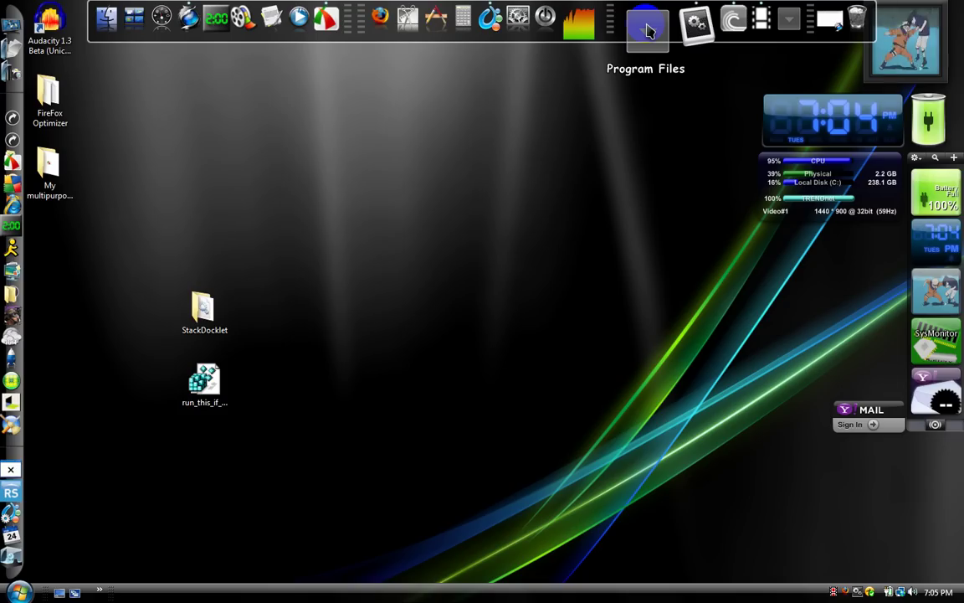
- Expand the Program Files stack in the upper dock to view its folders and collapse it again
{"action": "left_click", "coordinate": [649, 29]}
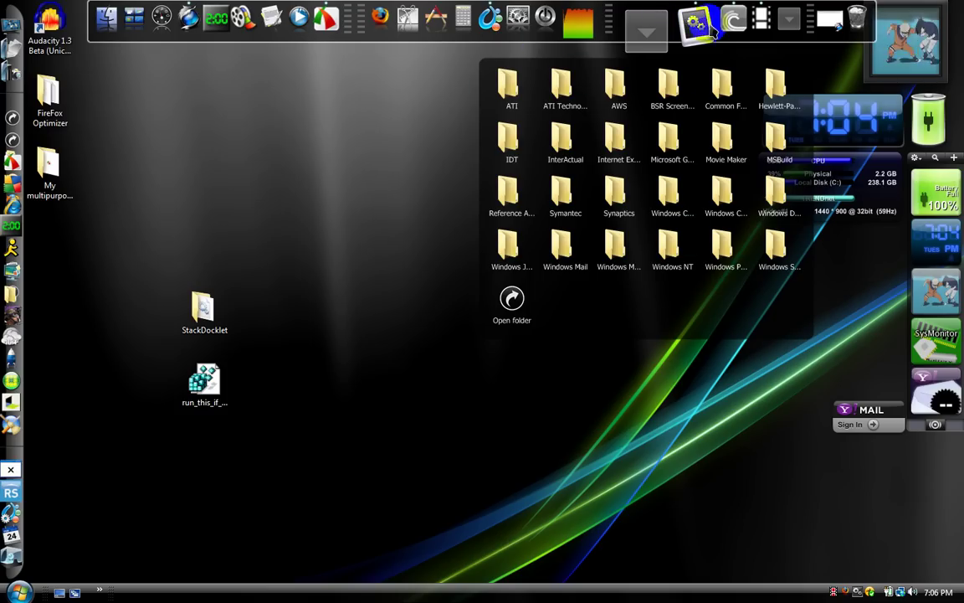
{"action": "left_click", "coordinate": [649, 25]}
{"action": "left_click", "coordinate": [647, 24]}
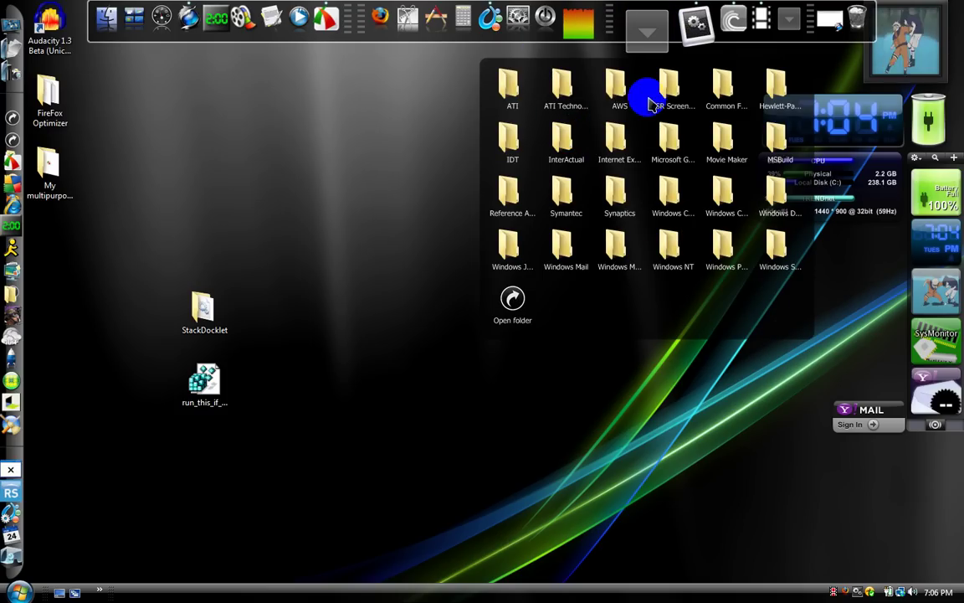
{"action": "left_click", "coordinate": [641, 31]}
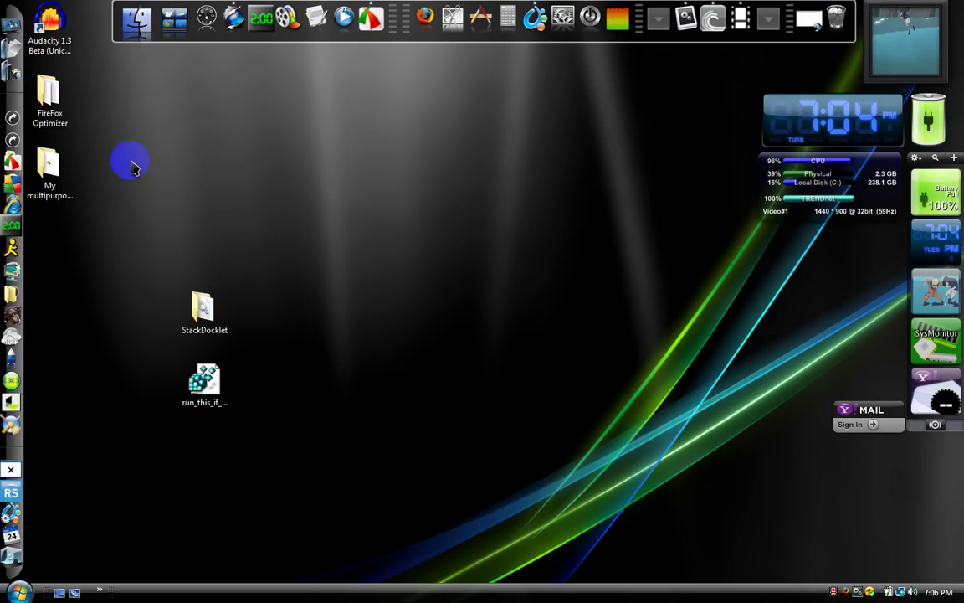
- View the contents of the FireFox Optimizer folder, close it, and briefly expand the Program Files stack
{"action": "double_click", "coordinate": [46, 92]}
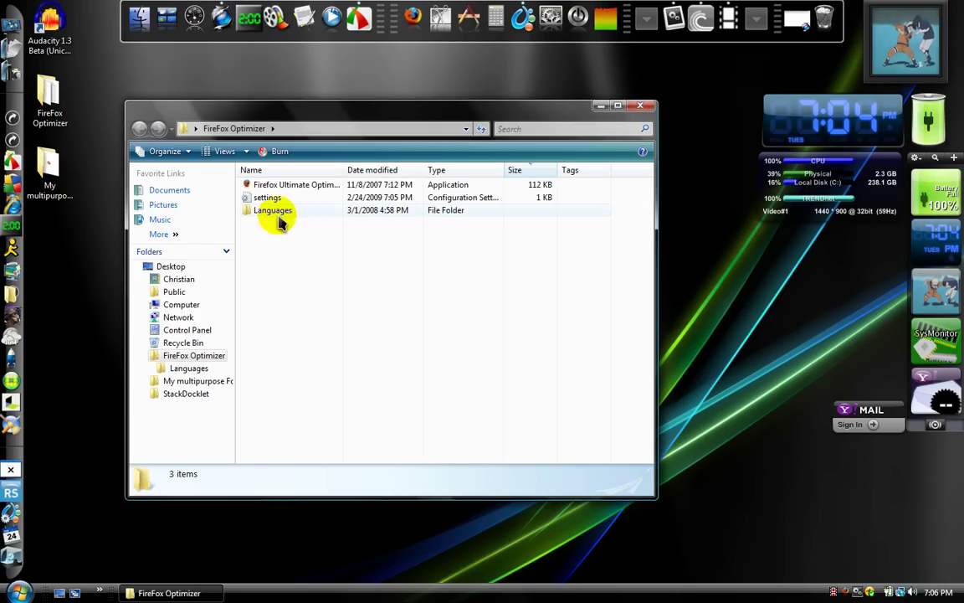
{"action": "left_click", "coordinate": [636, 109]}
{"action": "left_click", "coordinate": [646, 18]}
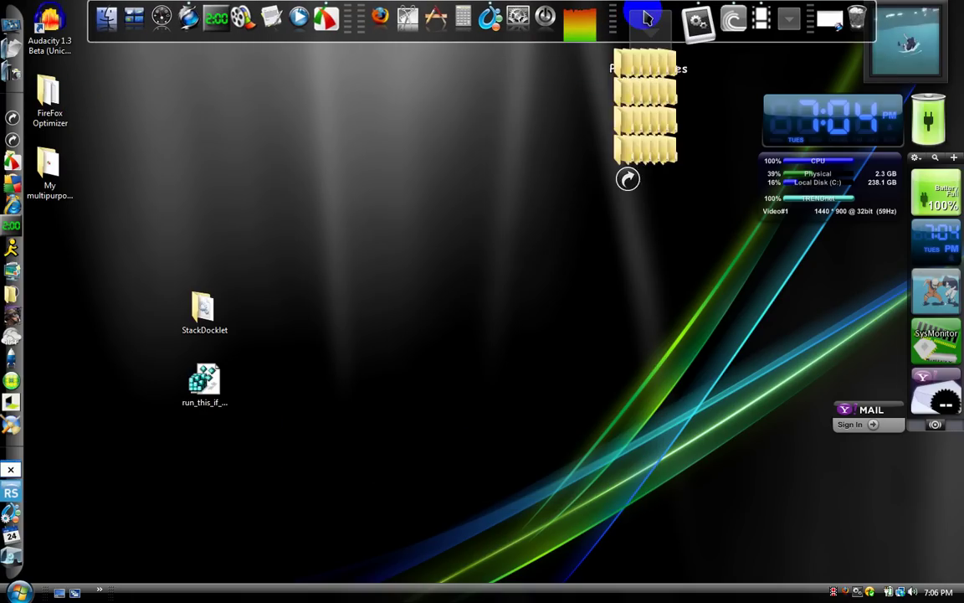
{"action": "left_click", "coordinate": [662, 44]}
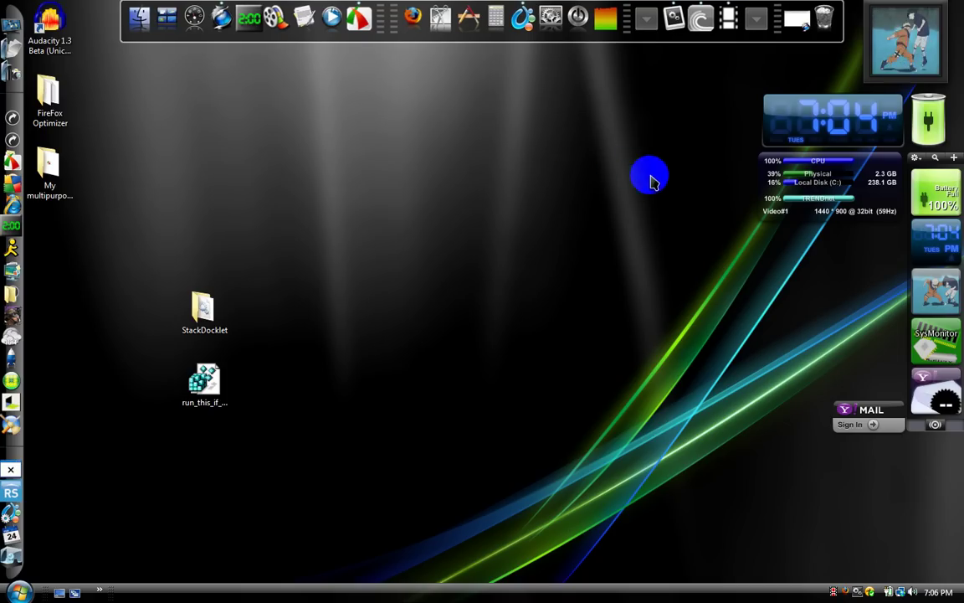
- Switch to the minimized Firefox window and show the iVista Project guide page
{"action": "left_click", "coordinate": [801, 14]}
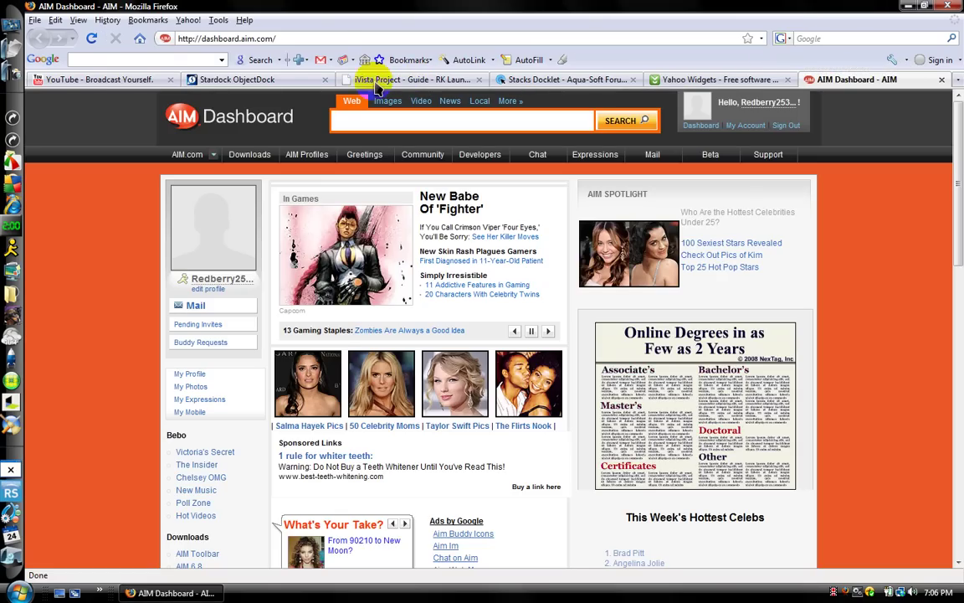
{"action": "left_click", "coordinate": [375, 81]}
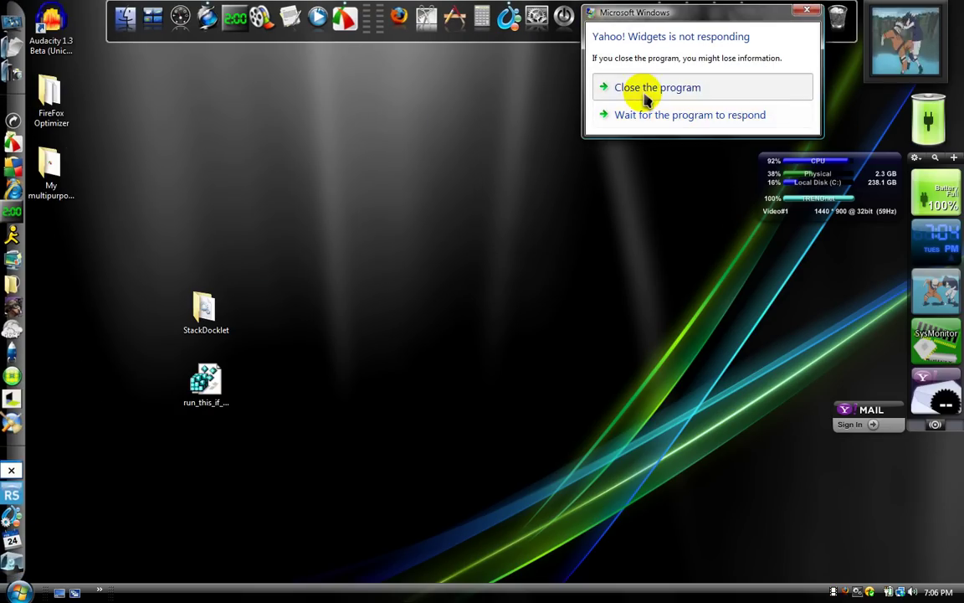
- Close the unresponsive Yahoo! Widgets program
{"action": "left_click", "coordinate": [646, 99]}
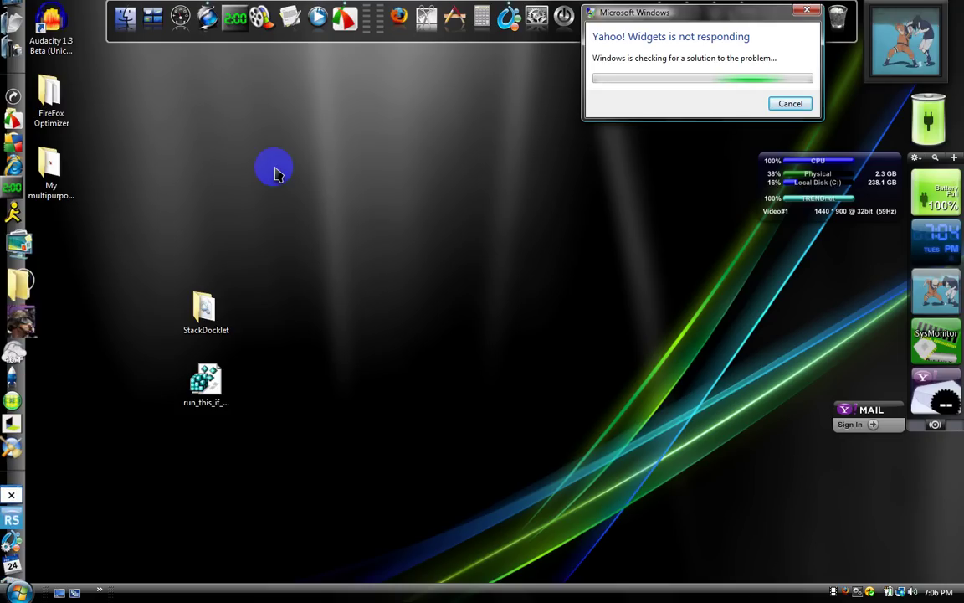
{"action": "left_click_drag", "start_coordinate": [276, 170], "coordinate": [351, 292]}
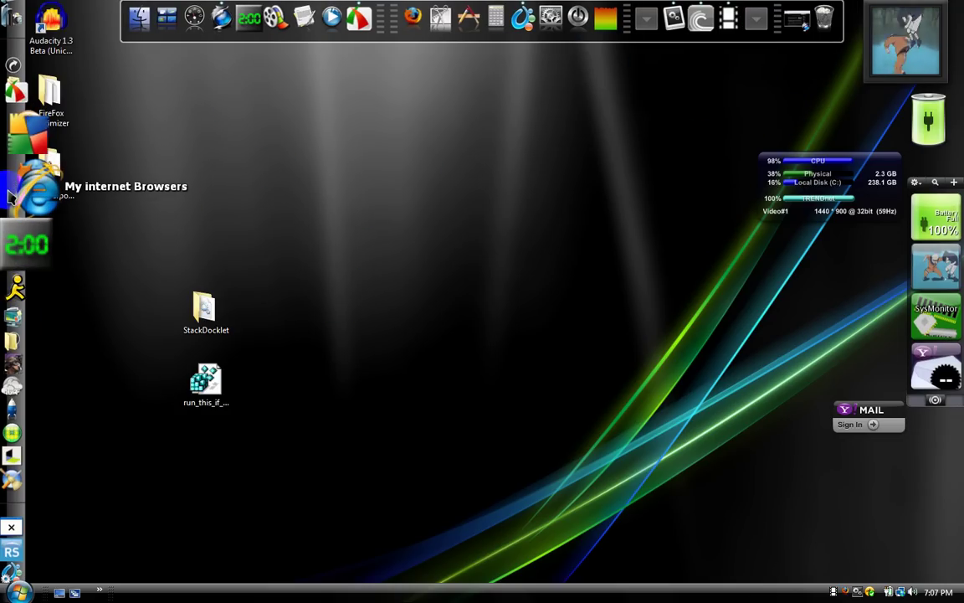
- Expand the multipurpose folder stack in the side dock to view its items and collapse it
{"action": "left_click", "coordinate": [7, 153]}
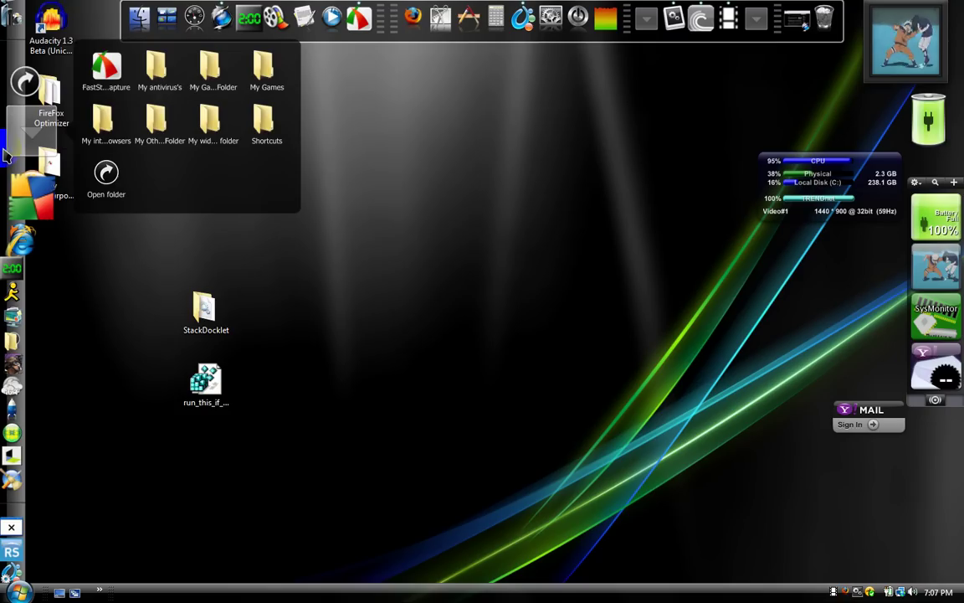
{"action": "left_click", "coordinate": [32, 131]}
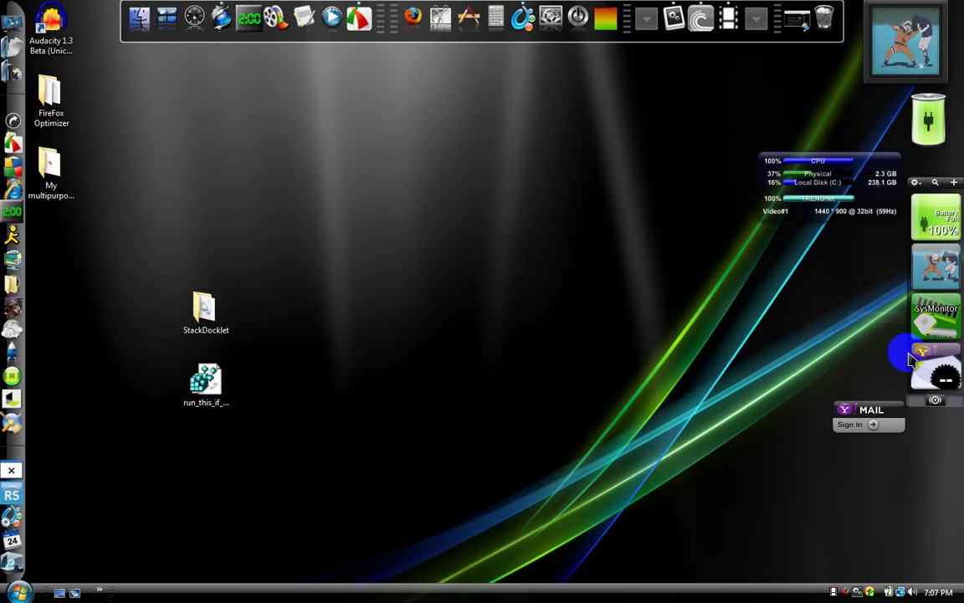
{"action": "left_click_drag", "start_coordinate": [242, 204], "coordinate": [348, 286]}
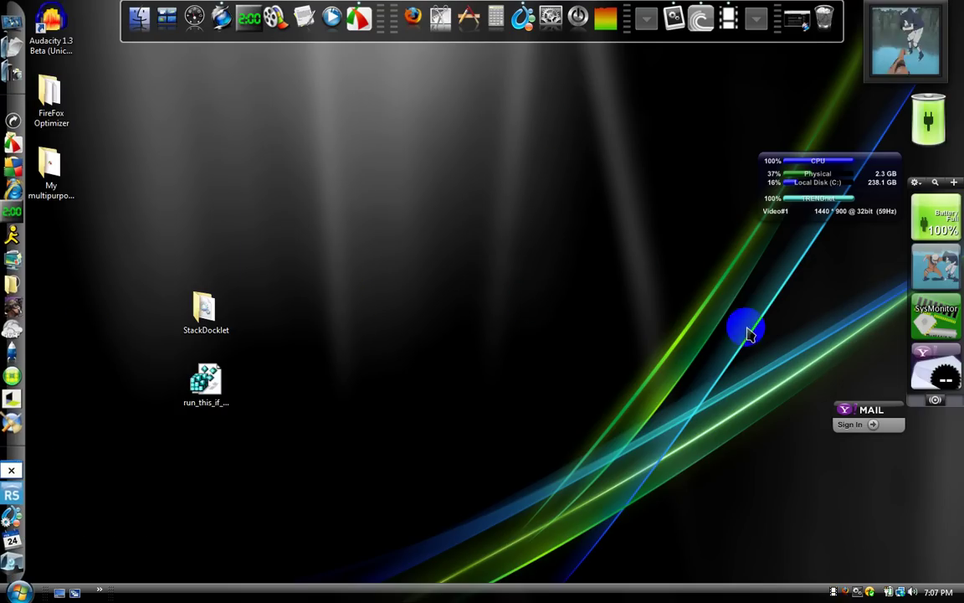
{"action": "left_click_drag", "start_coordinate": [749, 111], "coordinate": [873, 346]}
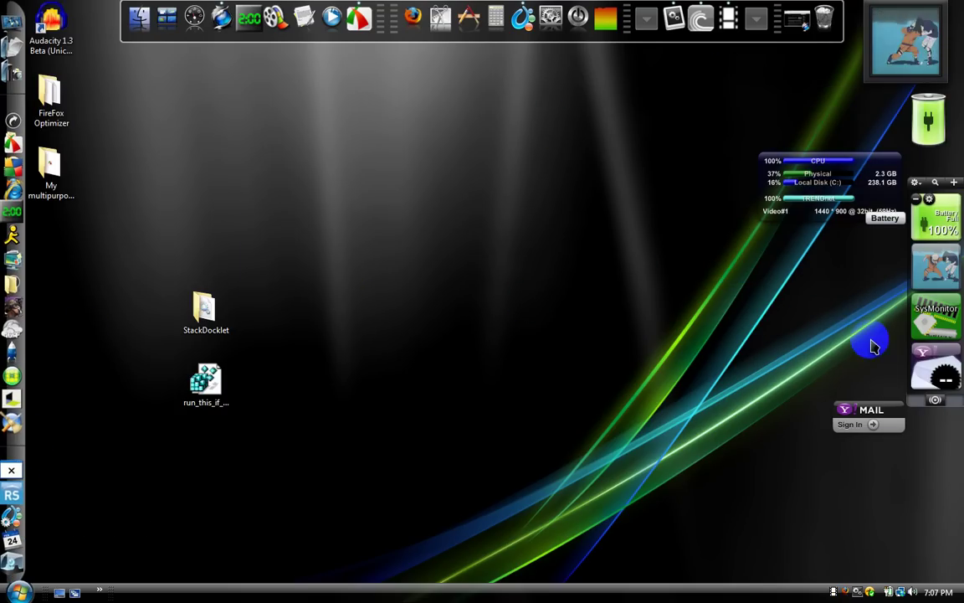
{"action": "mouse_move", "coordinate": [726, 82]}
{"action": "left_mouse_down"}
{"action": "mouse_move", "coordinate": [887, 240]}
{"action": "mouse_move", "coordinate": [887, 502]}
{"action": "mouse_move", "coordinate": [735, 97]}
{"action": "left_mouse_up"}
{"action": "left_click_drag", "start_coordinate": [661, 81], "coordinate": [866, 398]}
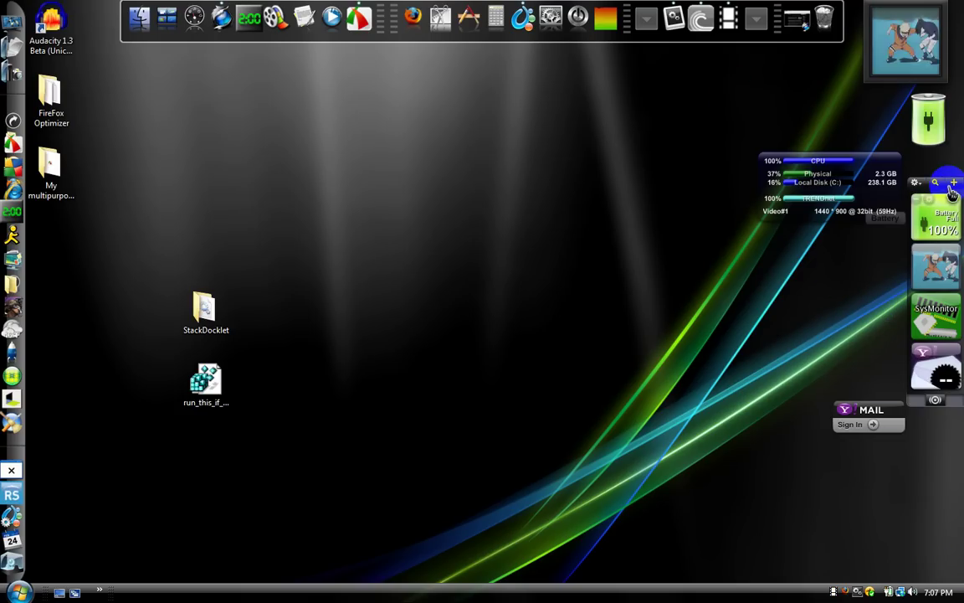
{"action": "left_click", "coordinate": [920, 185]}
{"action": "left_click", "coordinate": [920, 185]}
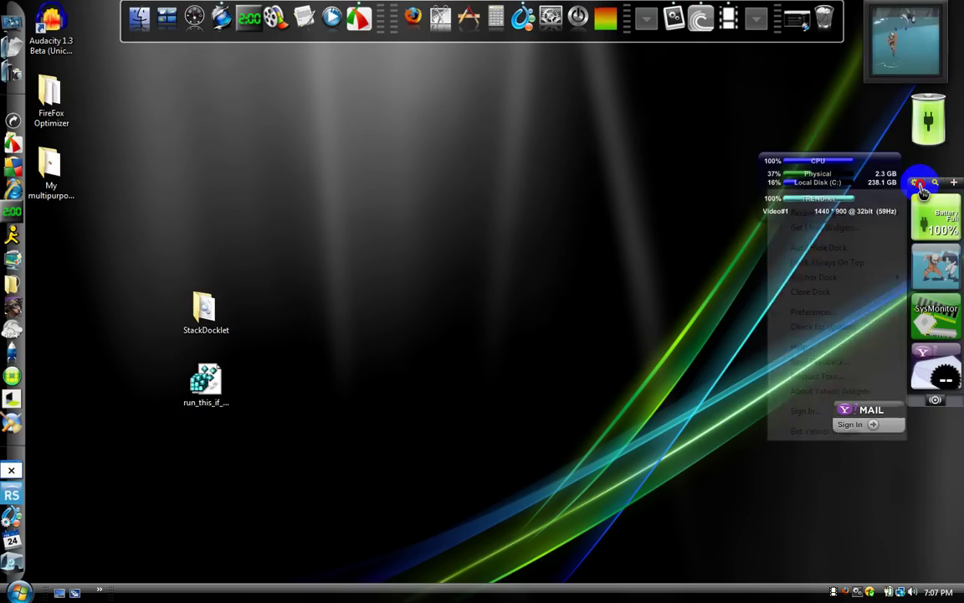
{"action": "left_click", "coordinate": [920, 185]}
- Show the widget dock's Yahoo! search box alongside a look at the Start menu, and close both again
{"action": "left_click", "coordinate": [938, 185]}
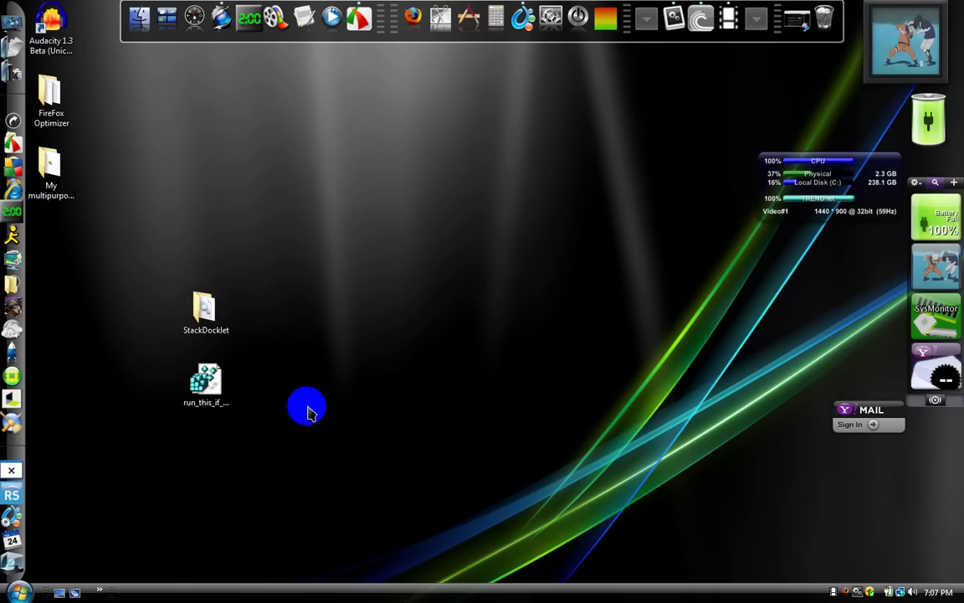
{"action": "left_click", "coordinate": [19, 592]}
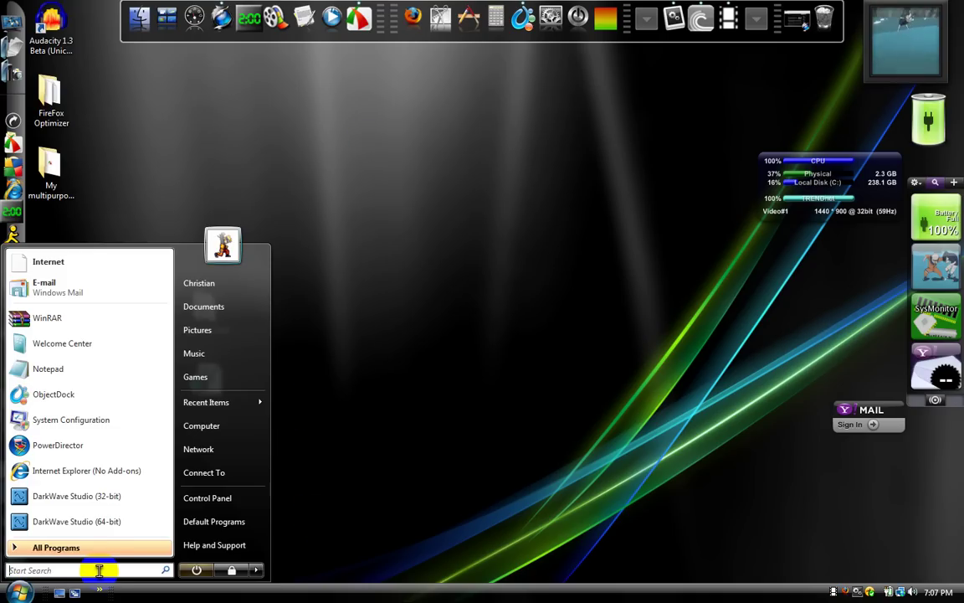
{"action": "left_click", "coordinate": [551, 404]}
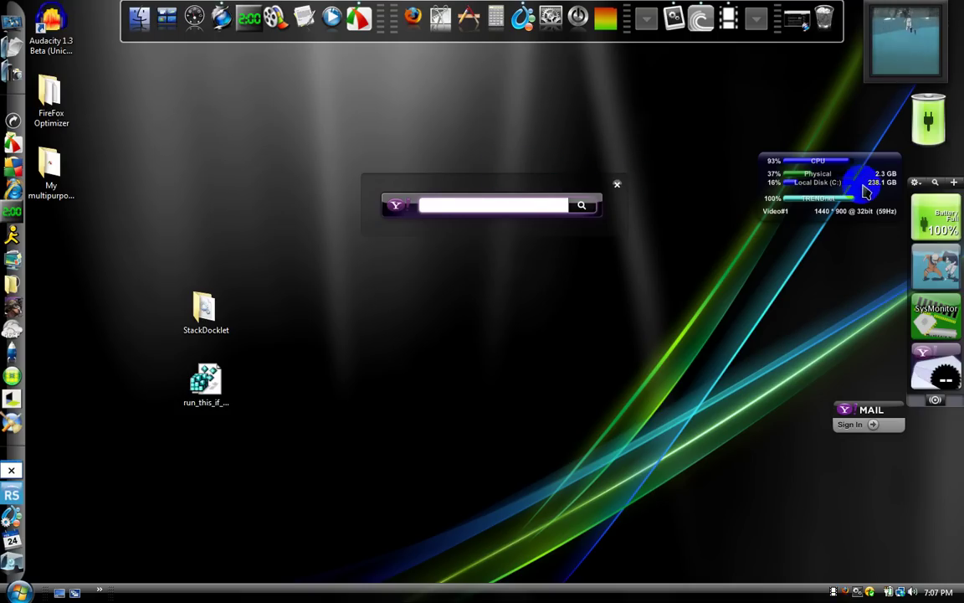
{"action": "left_click", "coordinate": [430, 204]}
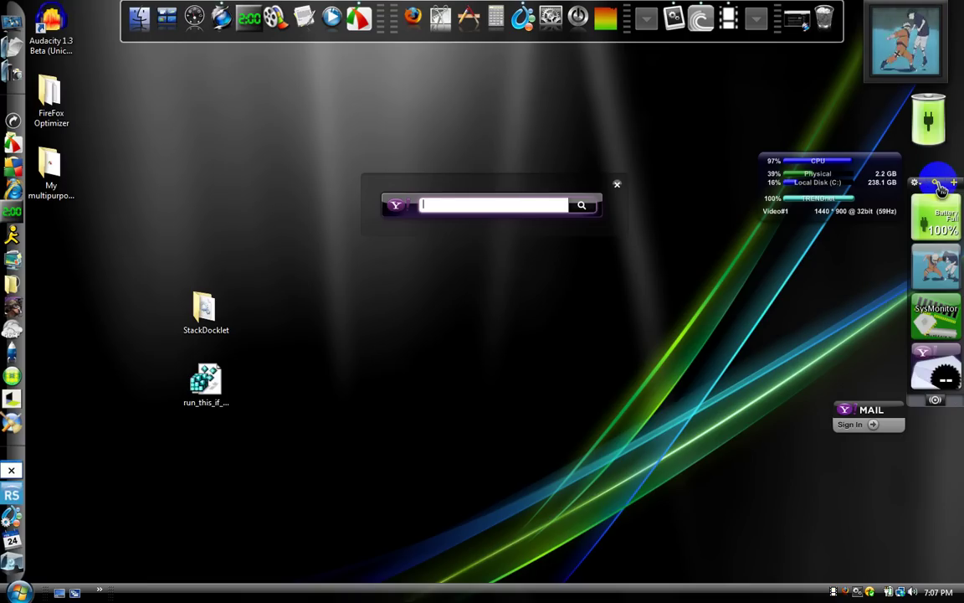
{"action": "left_click", "coordinate": [618, 186]}
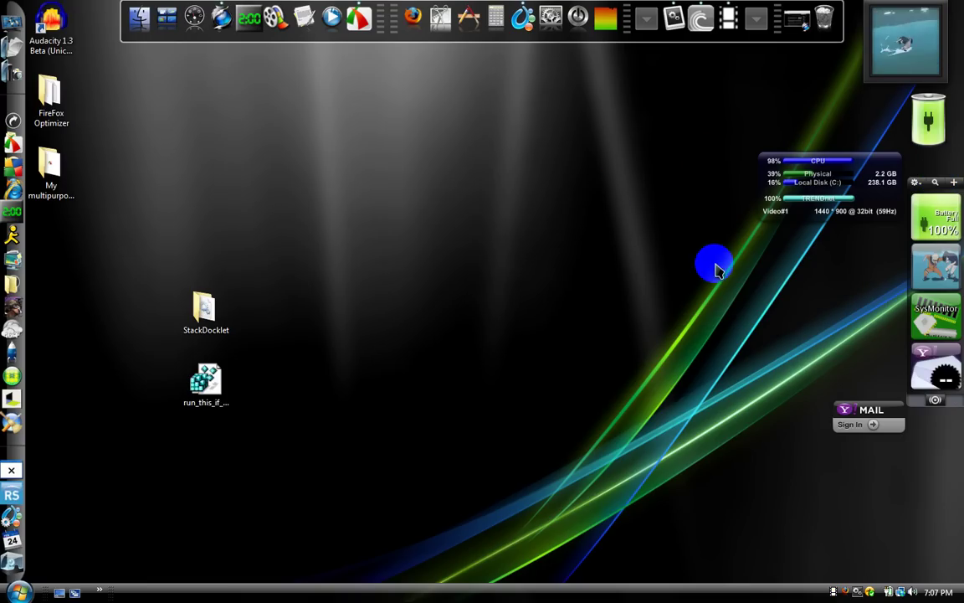
{"action": "left_click", "coordinate": [936, 183]}
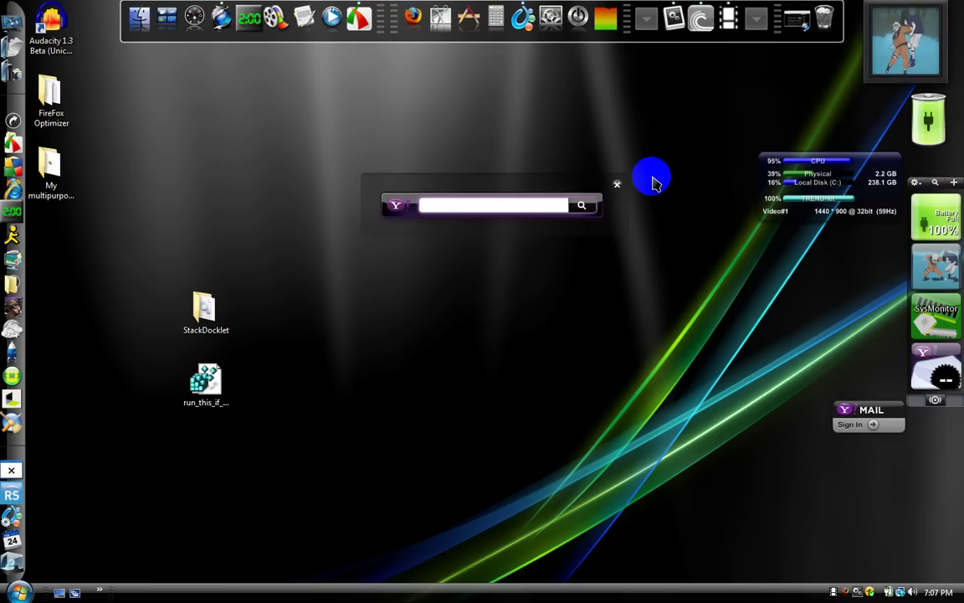
{"action": "left_click", "coordinate": [621, 196]}
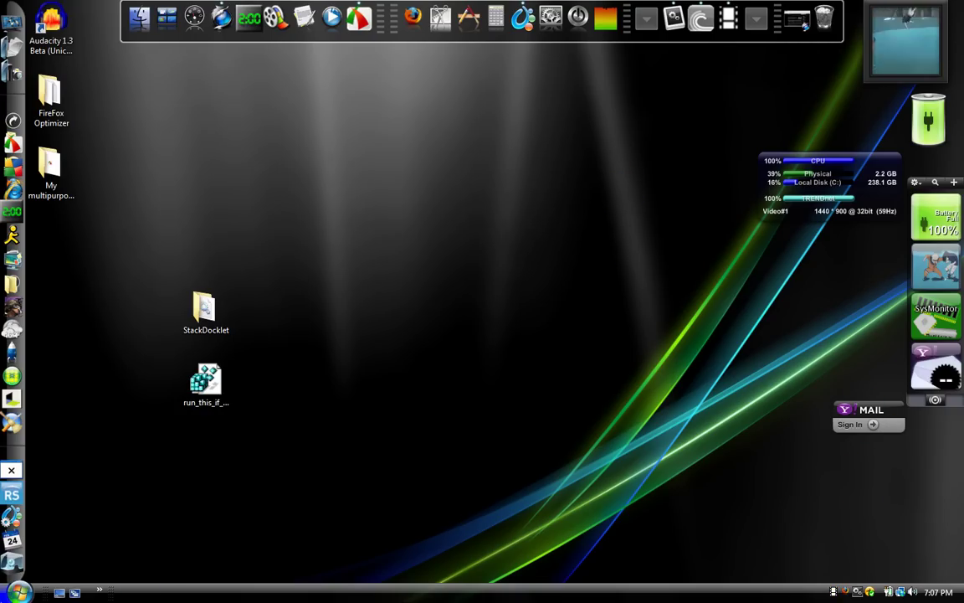
- Search the Start menu for "windows" and dismiss the results
{"action": "key", "text": "super"}
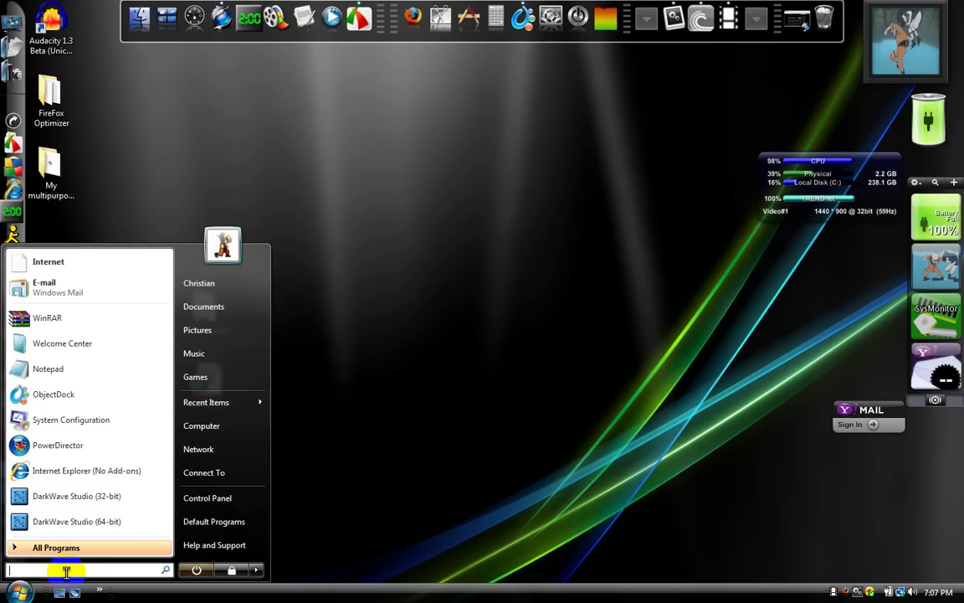
{"action": "type", "text": "windows"}
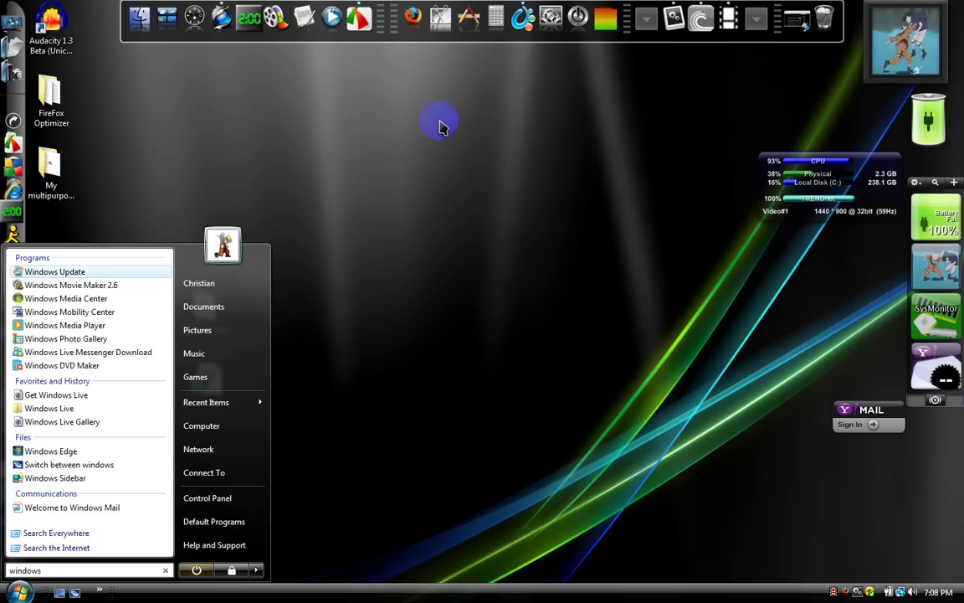
{"action": "left_click_drag", "start_coordinate": [438, 122], "coordinate": [349, 367]}
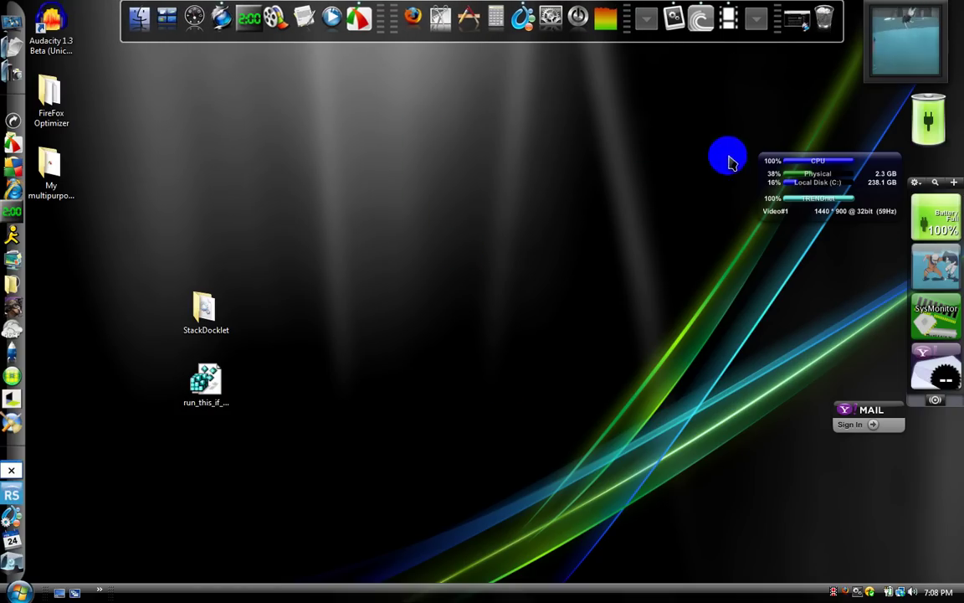
- Reopen the digital clock from the recent Yahoo! widgets and position the system monitor widget directly below it
{"action": "left_click_drag", "start_coordinate": [836, 174], "coordinate": [788, 171]}
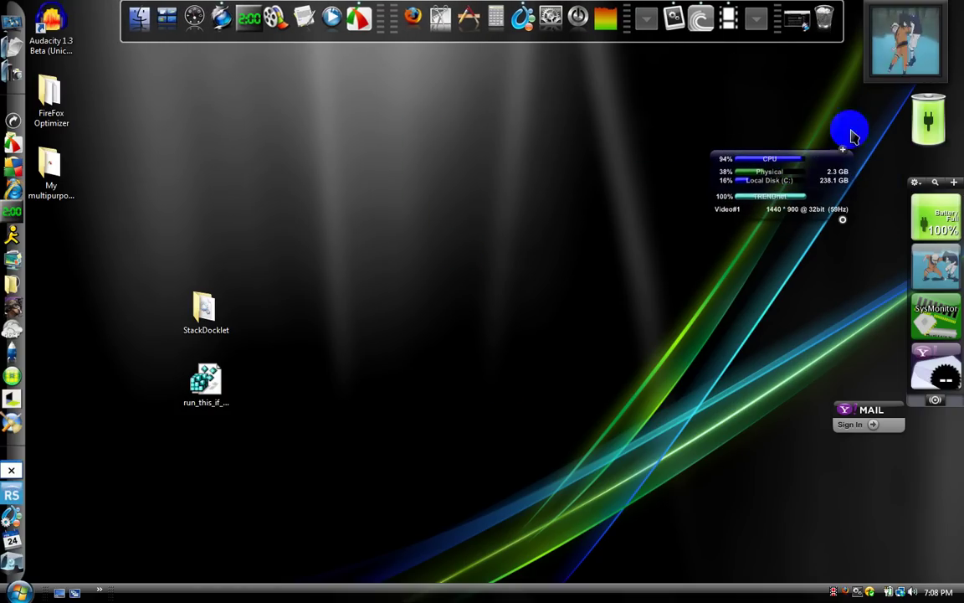
{"action": "left_click", "coordinate": [920, 190]}
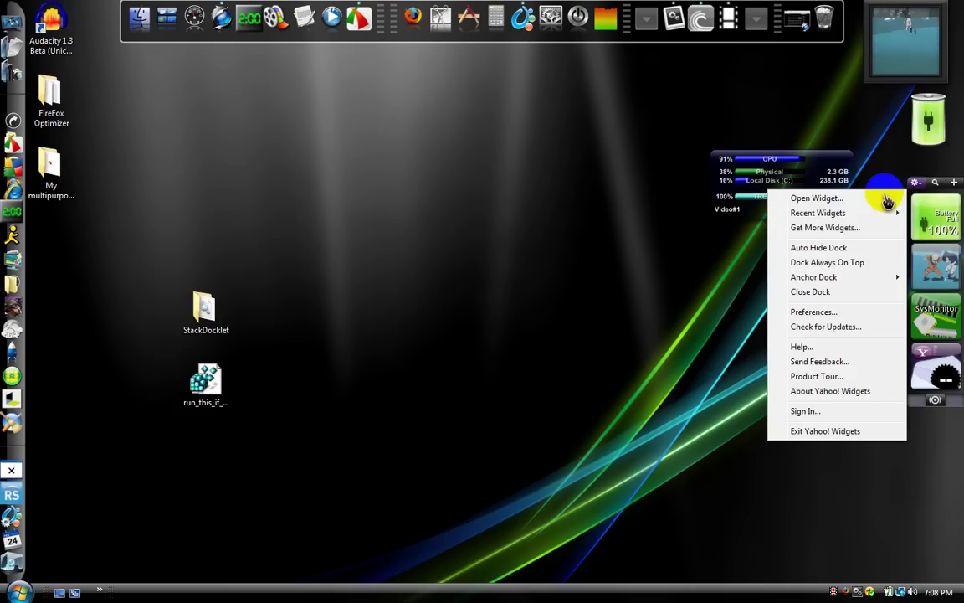
{"action": "mouse_move", "coordinate": [835, 213]}
{"action": "left_click", "coordinate": [726, 216]}
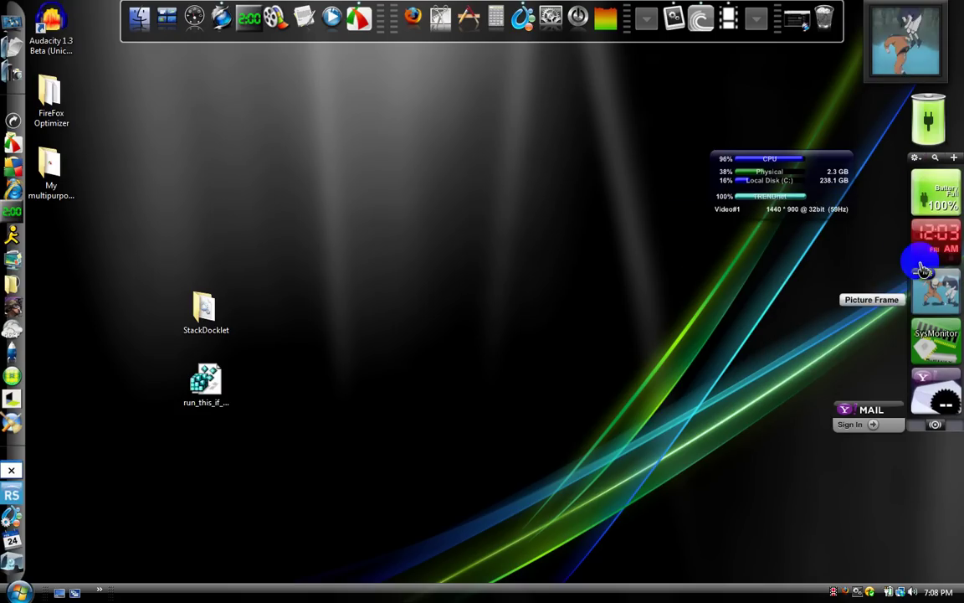
{"action": "left_click_drag", "start_coordinate": [820, 163], "coordinate": [851, 168]}
- Expand the My internet Browsers stack in the side dock and collapse it
{"action": "left_click", "coordinate": [7, 192]}
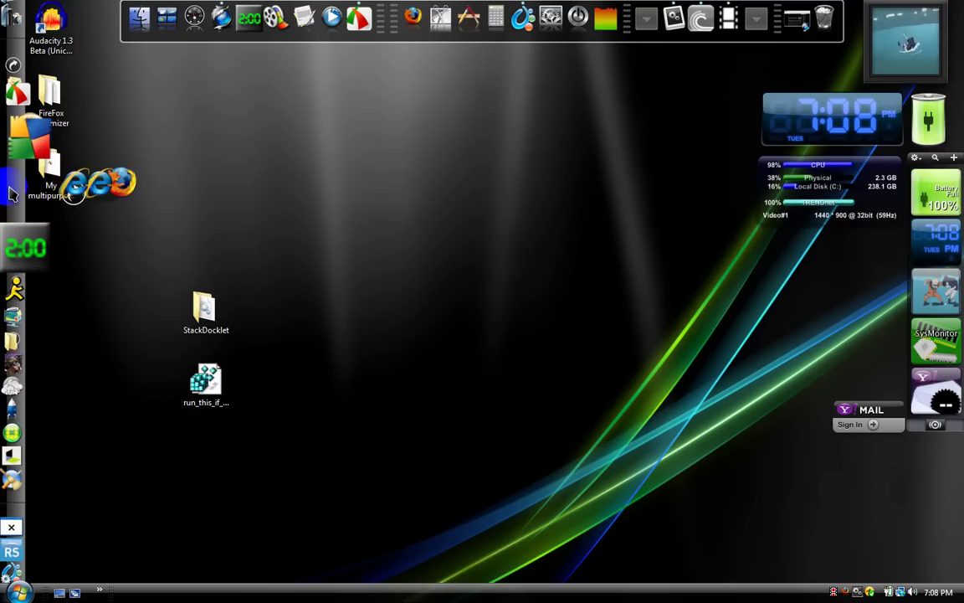
{"action": "left_click", "coordinate": [7, 192]}
- Bring up the calendar gadget using the side dock's monitor-icon stack, and shift the Yahoo! Mail widget and calendar slightly down below the system monitor
{"action": "left_click", "coordinate": [17, 276]}
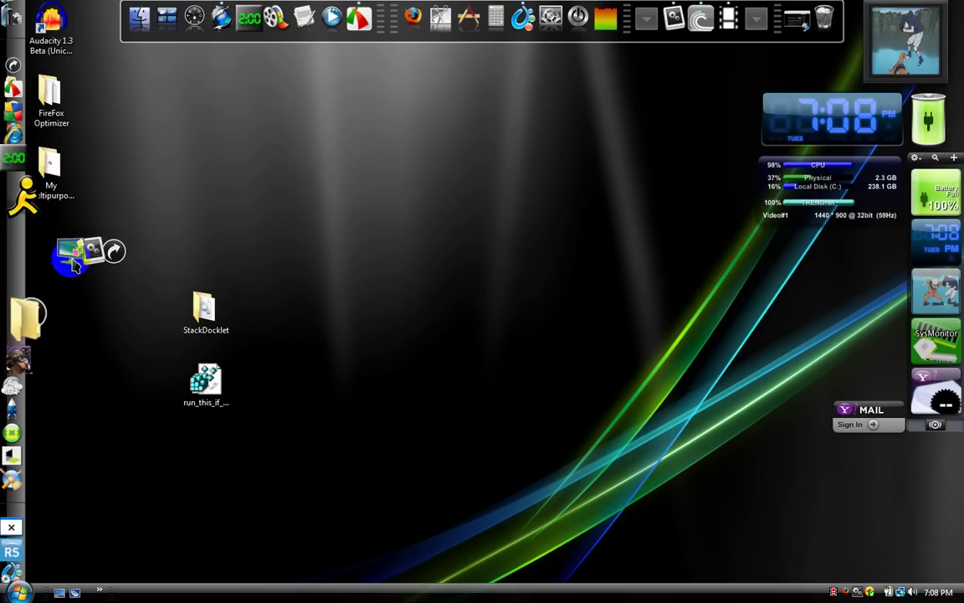
{"action": "left_click", "coordinate": [519, 276]}
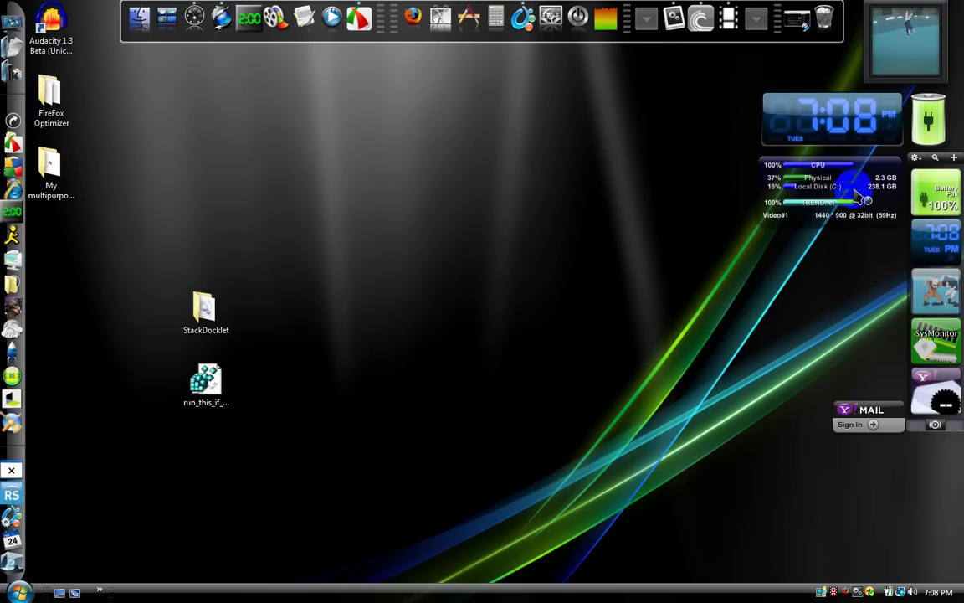
{"action": "left_click", "coordinate": [832, 203]}
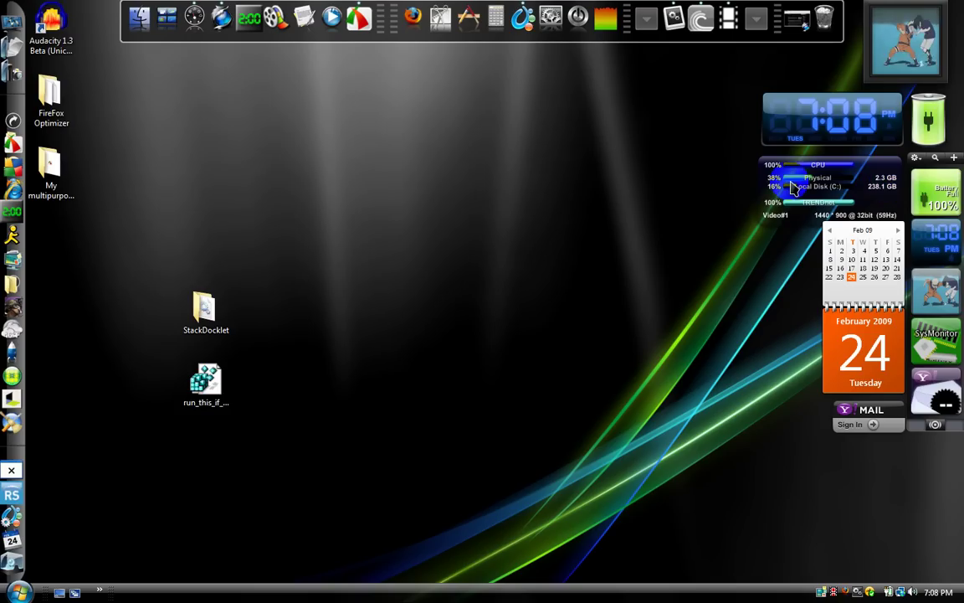
{"action": "left_click", "coordinate": [835, 243]}
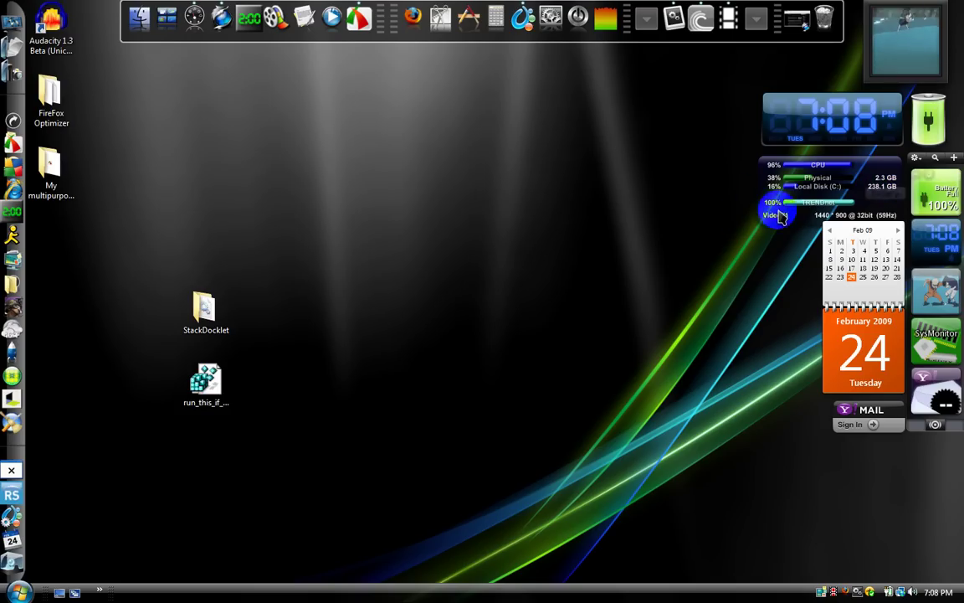
{"action": "left_click_drag", "start_coordinate": [891, 409], "coordinate": [892, 423]}
{"action": "left_click_drag", "start_coordinate": [883, 229], "coordinate": [885, 242]}
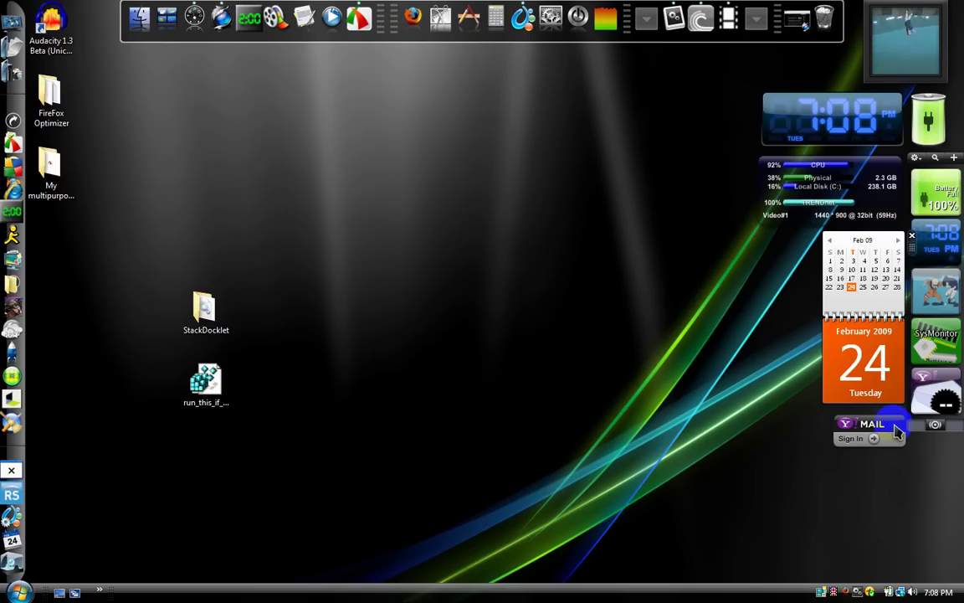
- Nudge the Yahoo! Mail widget slightly up toward the calendar gadget
{"action": "left_click_drag", "start_coordinate": [895, 425], "coordinate": [895, 420]}
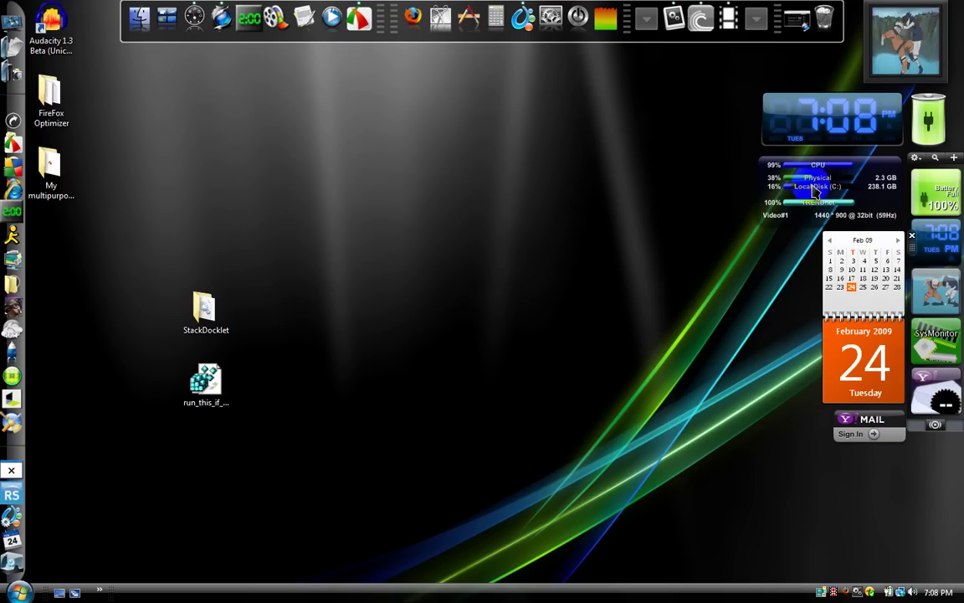
{"action": "left_click_drag", "start_coordinate": [623, 155], "coordinate": [945, 456]}
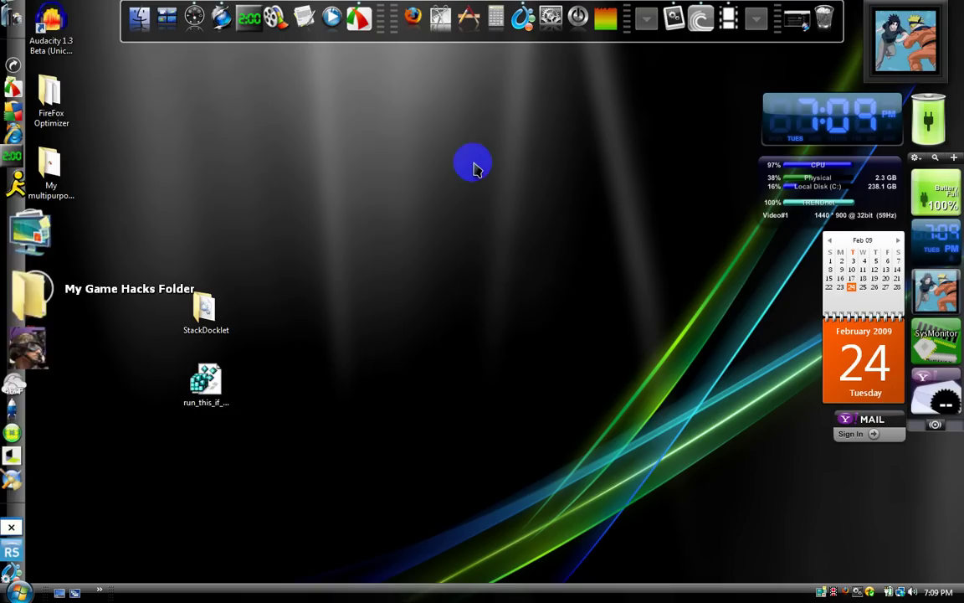
- Switch to Firefox to view the download links in the Aqua-Soft forum's Stacks Docklet post, and return to the desktop
{"action": "left_click", "coordinate": [805, 17]}
{"action": "left_click", "coordinate": [557, 80]}
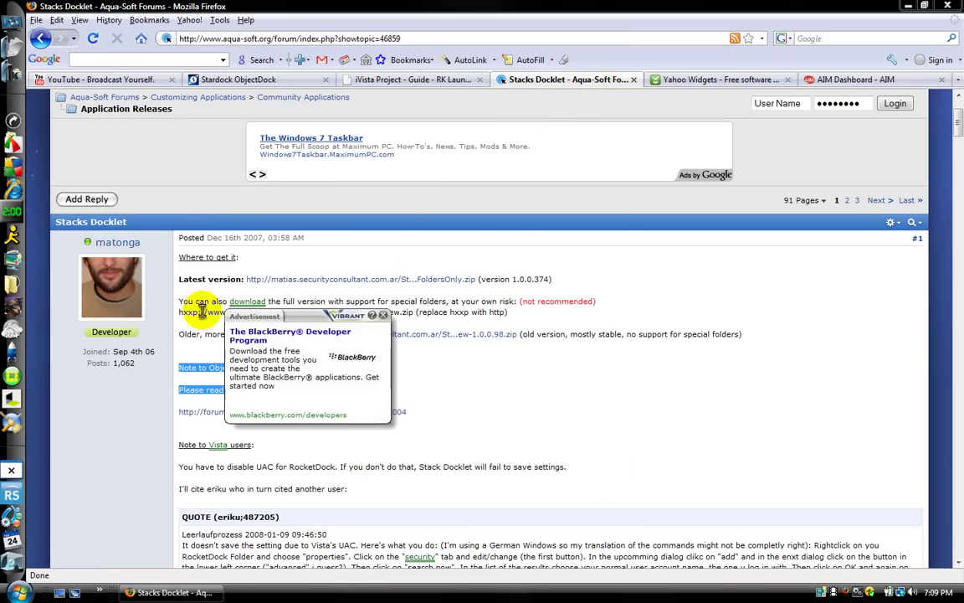
{"action": "left_click", "coordinate": [269, 299]}
{"action": "left_click_drag", "start_coordinate": [270, 295], "coordinate": [479, 242]}
{"action": "left_click", "coordinate": [549, 276]}
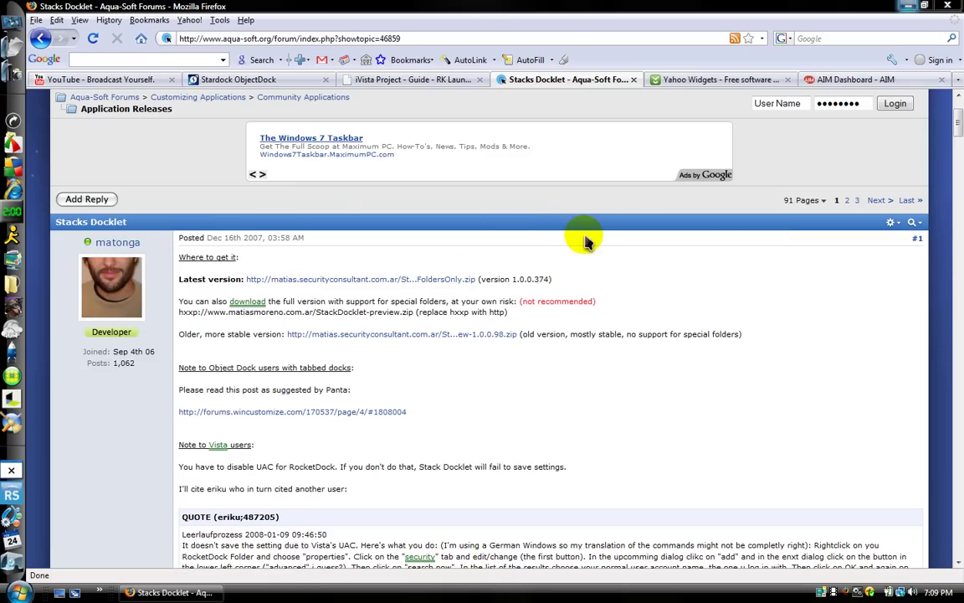
{"action": "key", "text": "alt+F4"}
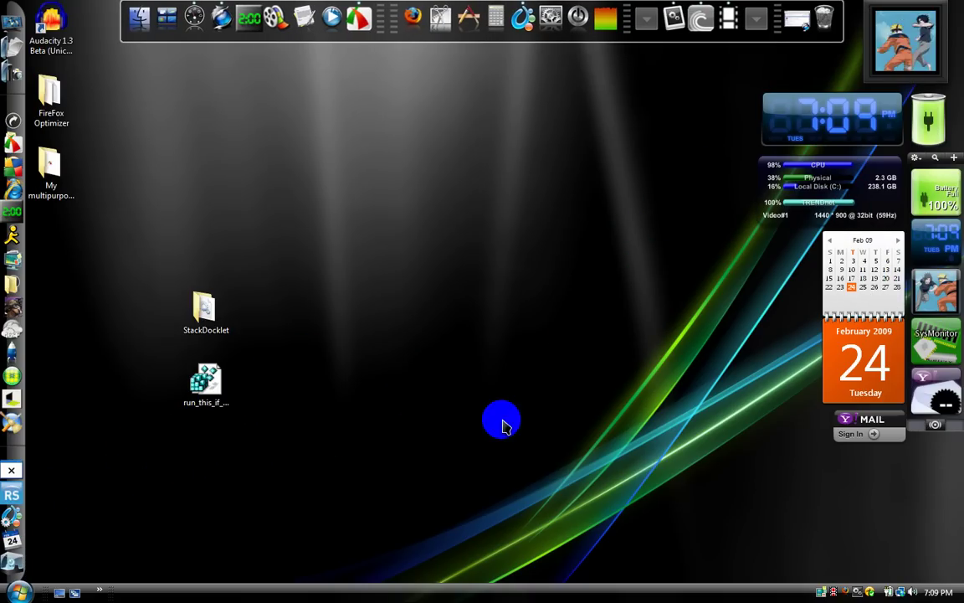
- Move the StackDocklet folder and the registry file below it closer to the side dock on the desktop
{"action": "left_click_drag", "start_coordinate": [336, 456], "coordinate": [527, 289]}
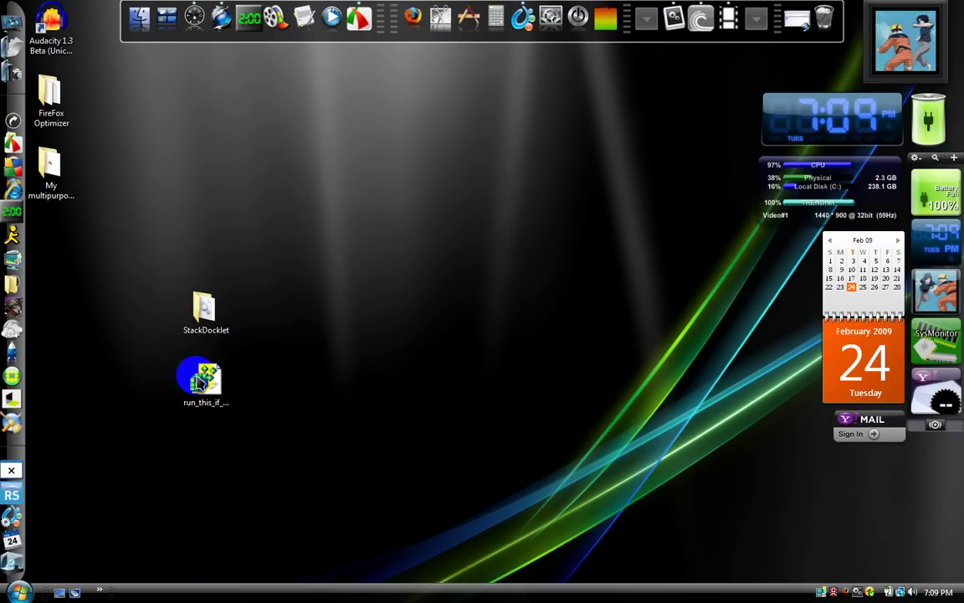
{"action": "left_click_drag", "start_coordinate": [295, 470], "coordinate": [82, 262]}
{"action": "left_click_drag", "start_coordinate": [329, 311], "coordinate": [159, 308]}
{"action": "left_click_drag", "start_coordinate": [204, 333], "coordinate": [103, 291]}
- Open the Program Files (x86) folder on Local Disk (C:) and place its window higher on the desktop
{"action": "left_click", "coordinate": [19, 592]}
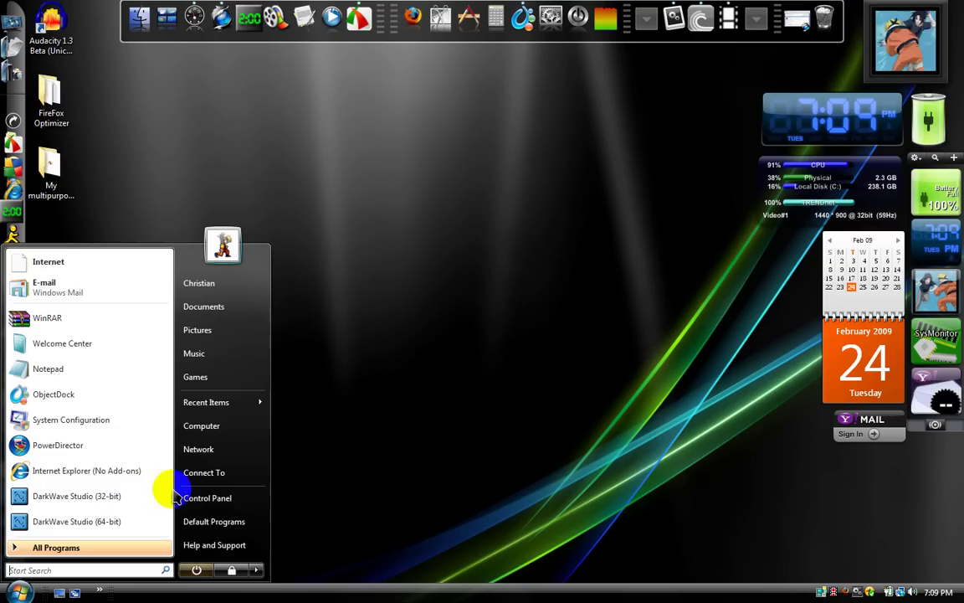
{"action": "left_click", "coordinate": [229, 435]}
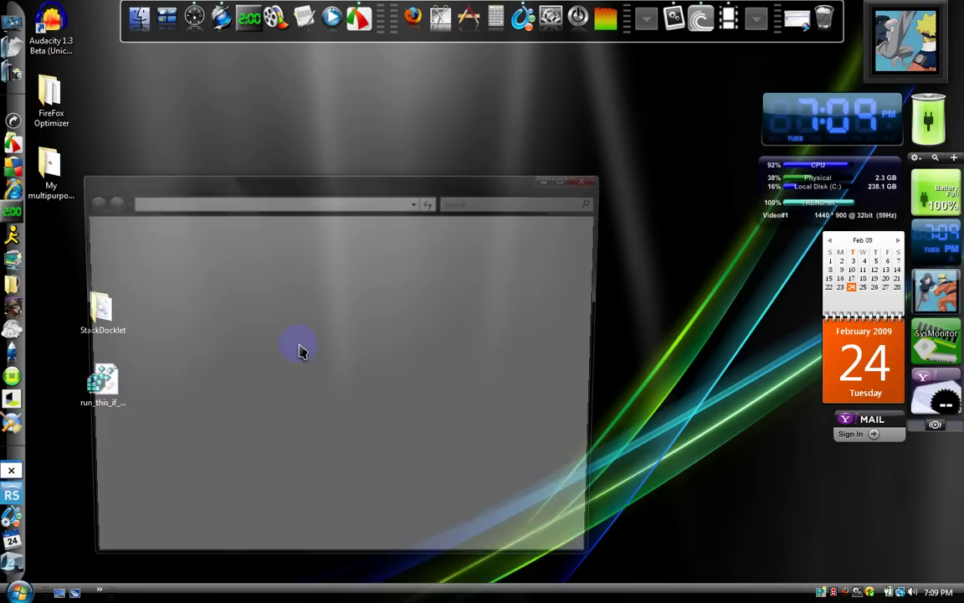
{"action": "left_click_drag", "start_coordinate": [285, 187], "coordinate": [366, 109]}
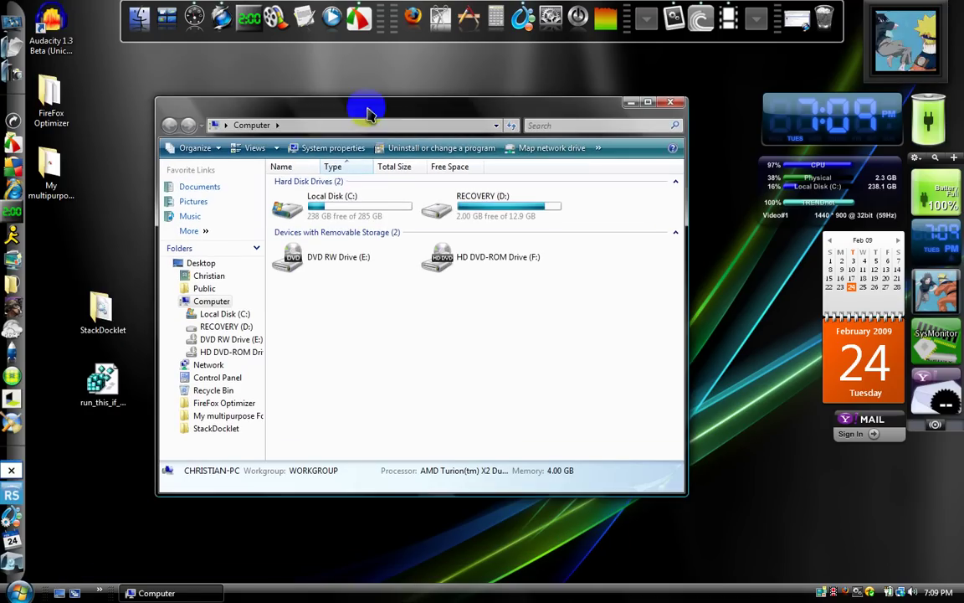
{"action": "double_click", "coordinate": [344, 201]}
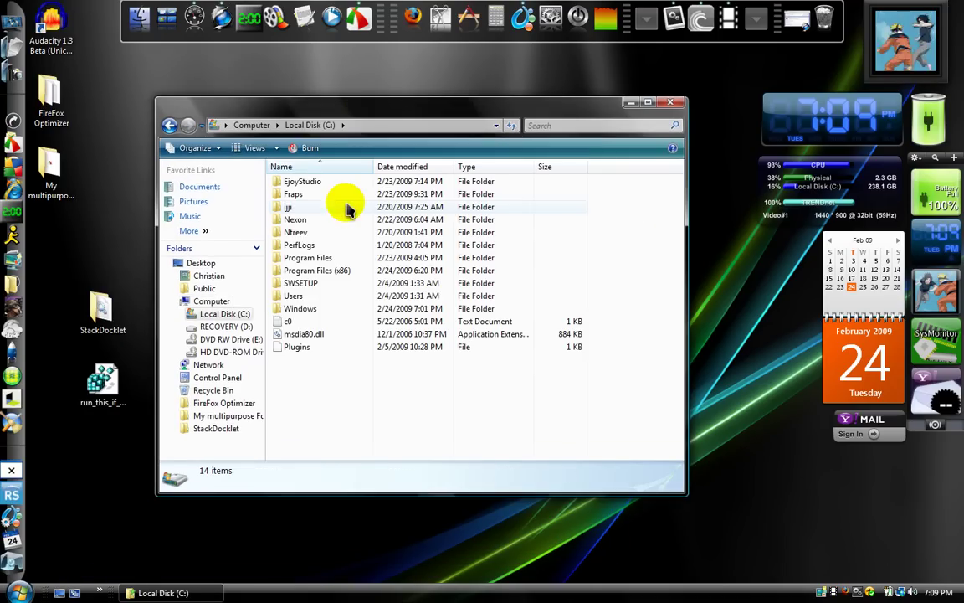
{"action": "double_click", "coordinate": [343, 272]}
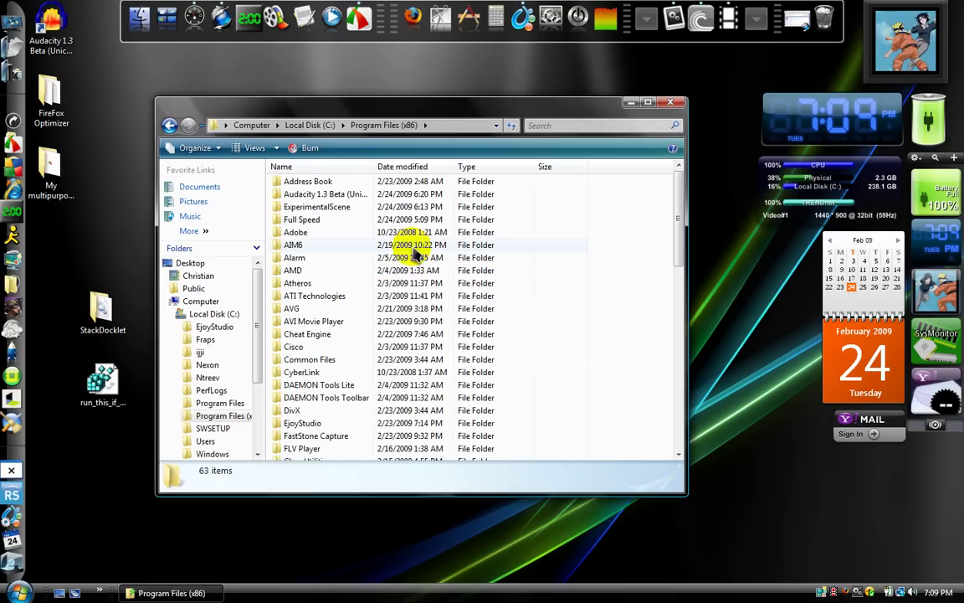
- Find and open the Stardock folder inside Program Files (x86)
{"action": "scroll", "coordinate": [502, 280], "scroll_direction": "down", "scroll_amount": 7}
{"action": "scroll", "coordinate": [536, 287], "scroll_direction": "down", "scroll_amount": 6}
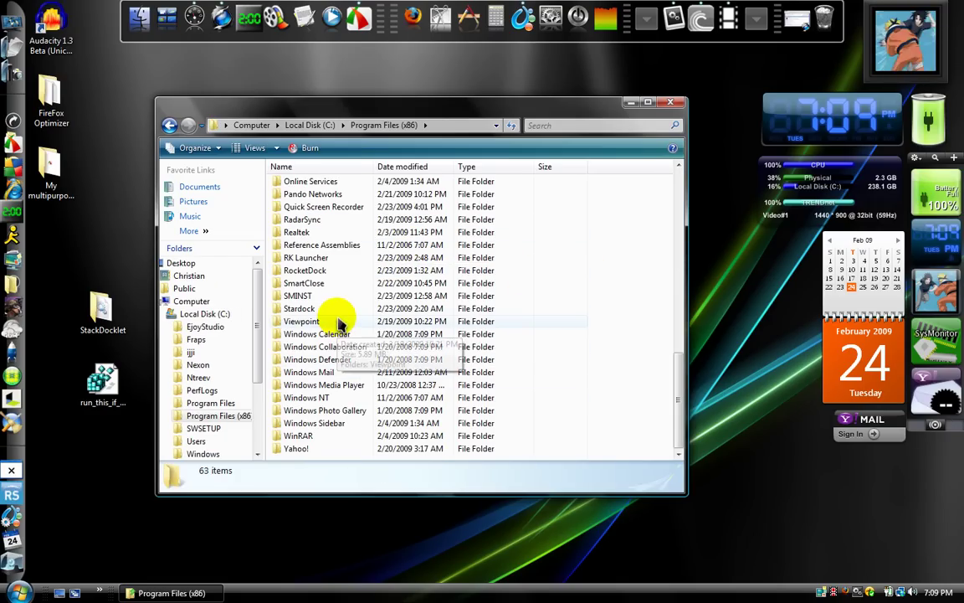
{"action": "mouse_move", "coordinate": [338, 316]}
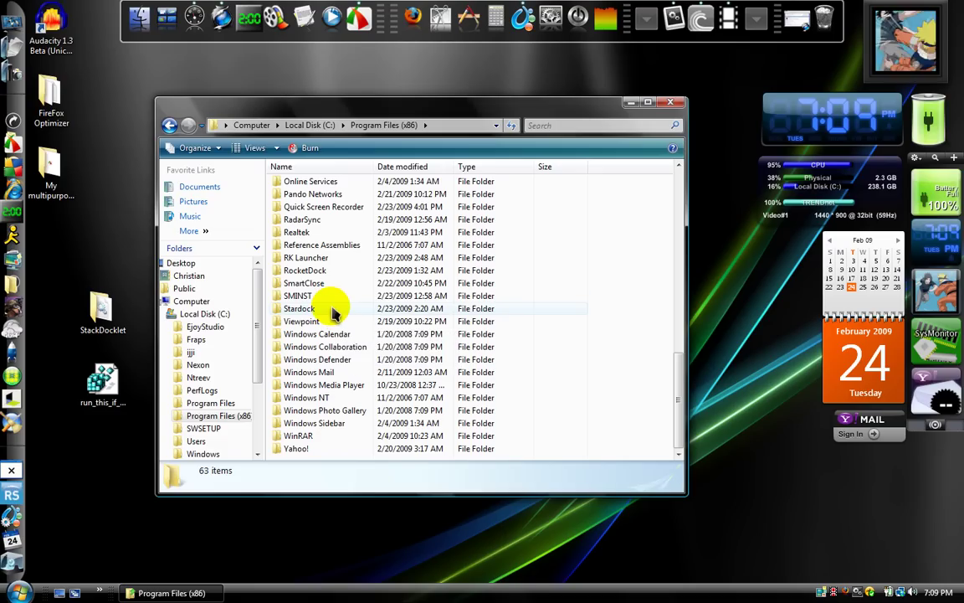
{"action": "double_click", "coordinate": [334, 320]}
{"action": "key", "text": "BackSpace"}
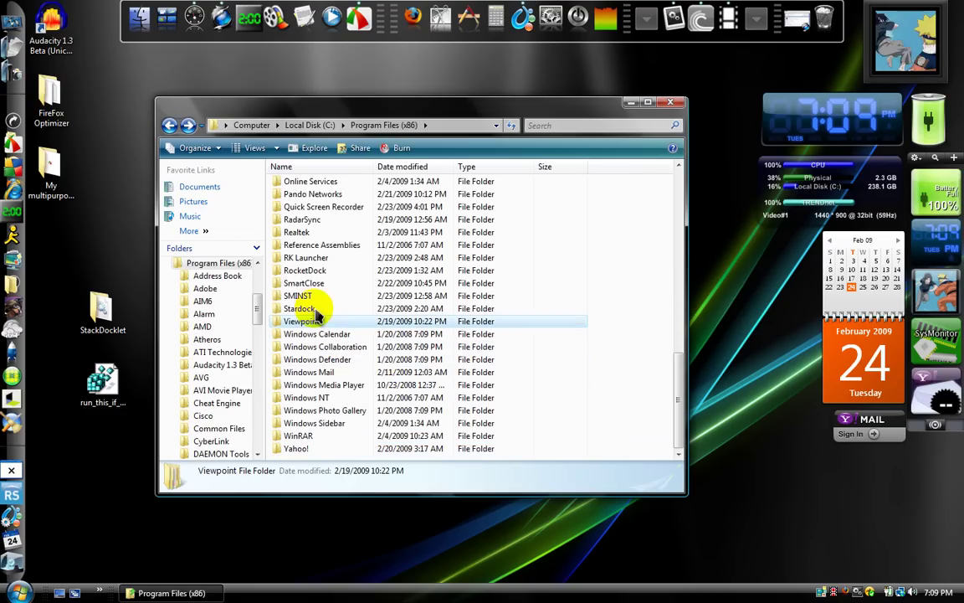
{"action": "double_click", "coordinate": [315, 308]}
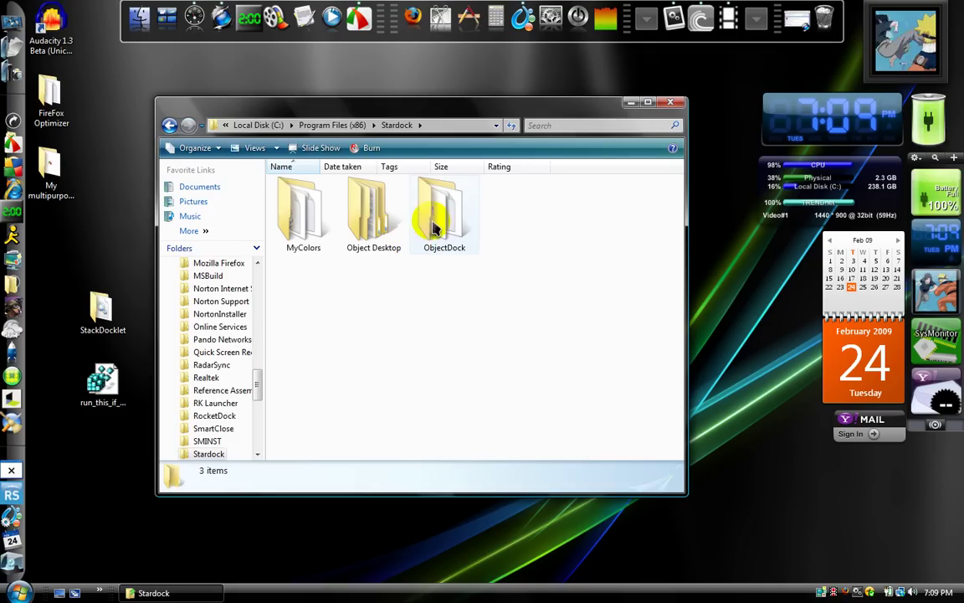
- Open the Docklets folder inside Stardock's ObjectDock folder
{"action": "left_click_drag", "start_coordinate": [290, 268], "coordinate": [495, 166]}
{"action": "left_click", "coordinate": [509, 337]}
{"action": "double_click", "coordinate": [441, 220]}
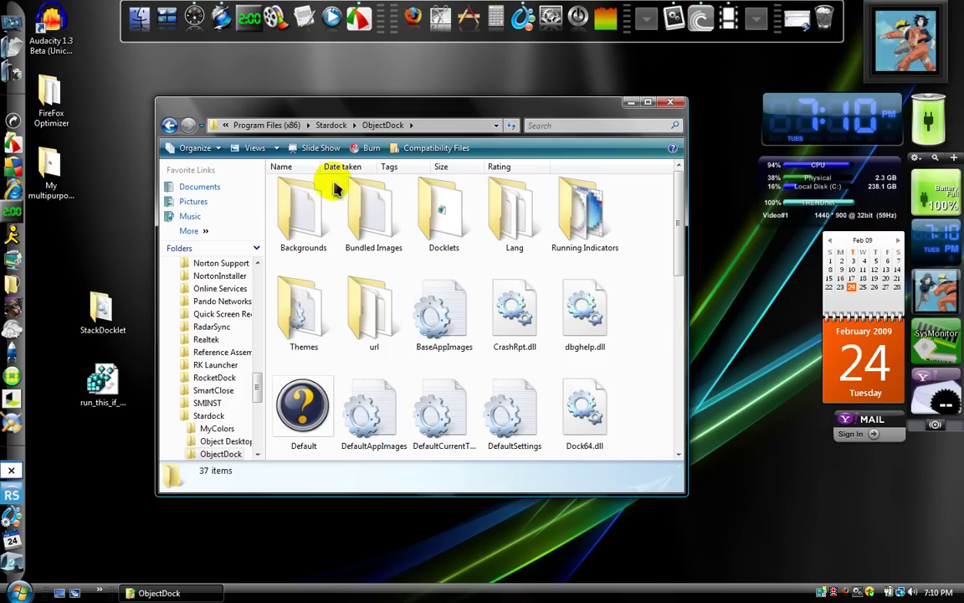
{"action": "double_click", "coordinate": [441, 222]}
{"action": "double_click", "coordinate": [441, 219]}
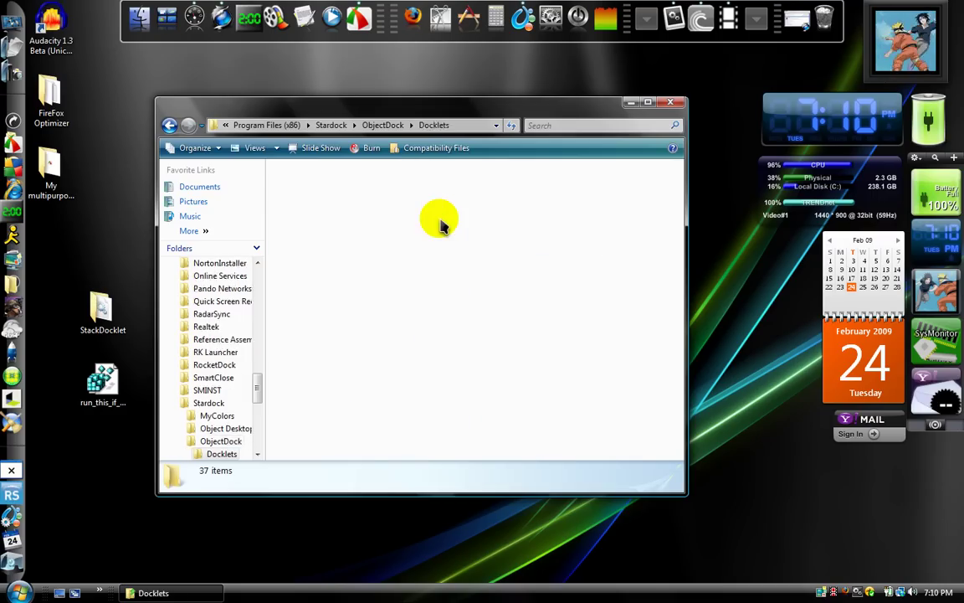
- Select the StackDocklet folder and the registry file on the desktop, and close the Docklets folder window
{"action": "left_click_drag", "start_coordinate": [134, 516], "coordinate": [67, 252]}
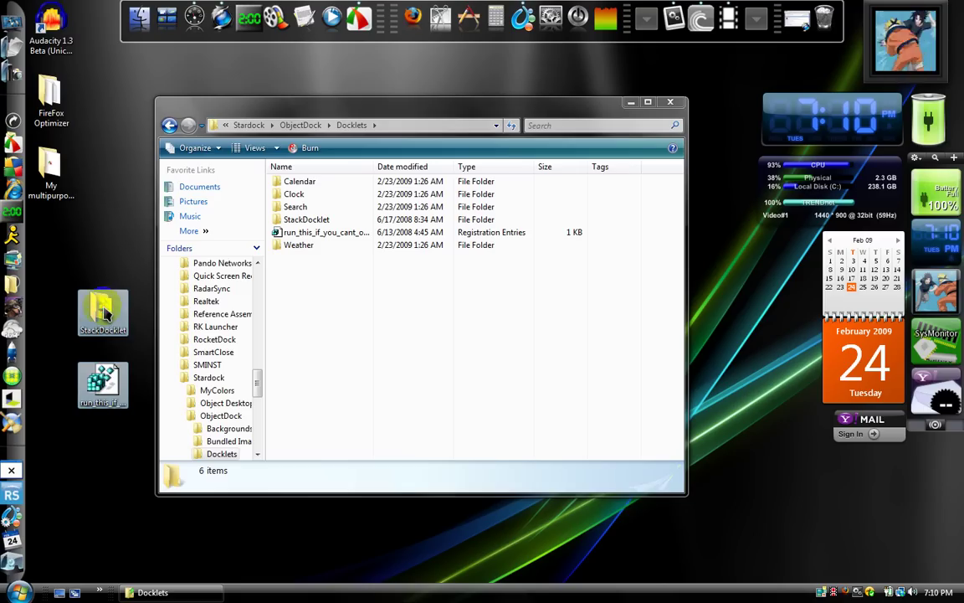
{"action": "mouse_move", "coordinate": [104, 312]}
{"action": "left_mouse_down"}
{"action": "mouse_move", "coordinate": [404, 294]}
{"action": "mouse_move", "coordinate": [105, 312]}
{"action": "left_mouse_up"}
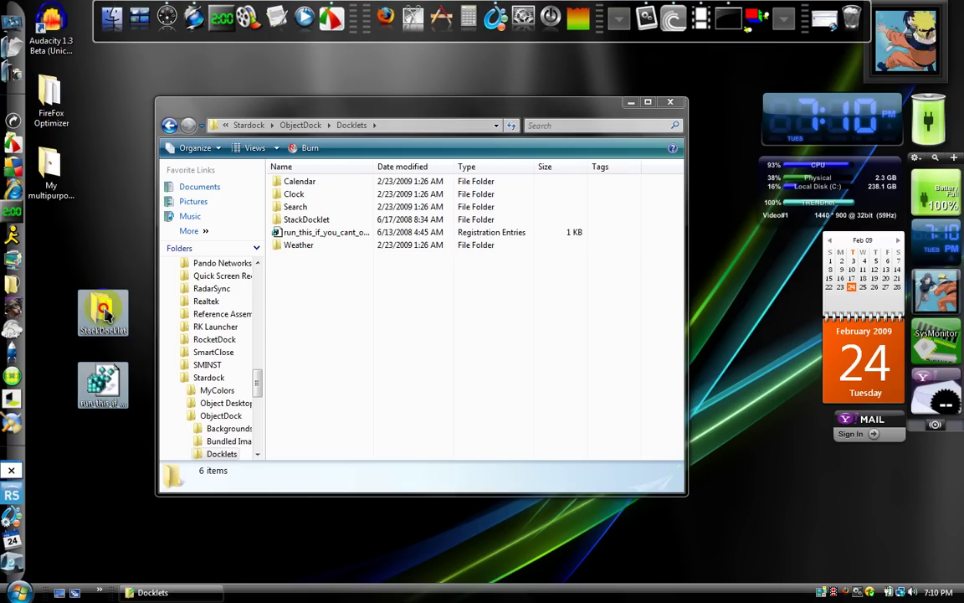
{"action": "left_click", "coordinate": [668, 105]}
{"action": "left_click", "coordinate": [670, 107]}
{"action": "left_click_drag", "start_coordinate": [590, 133], "coordinate": [379, 344]}
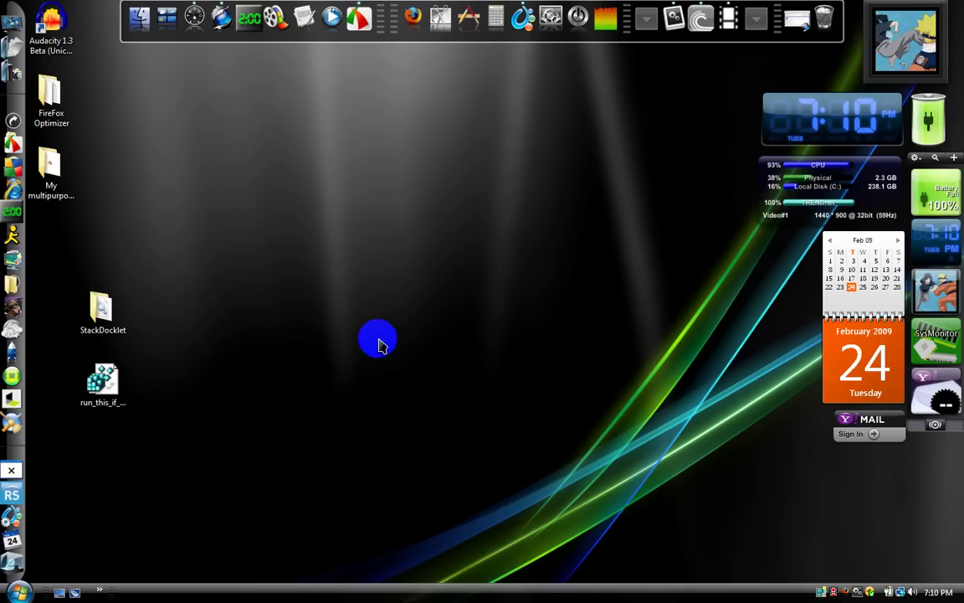
- Add a new "Stack" docklet to the side dock and place it next to the existing stack above the umbrella icon
{"action": "right_click", "coordinate": [13, 431]}
{"action": "mouse_move", "coordinate": [134, 337]}
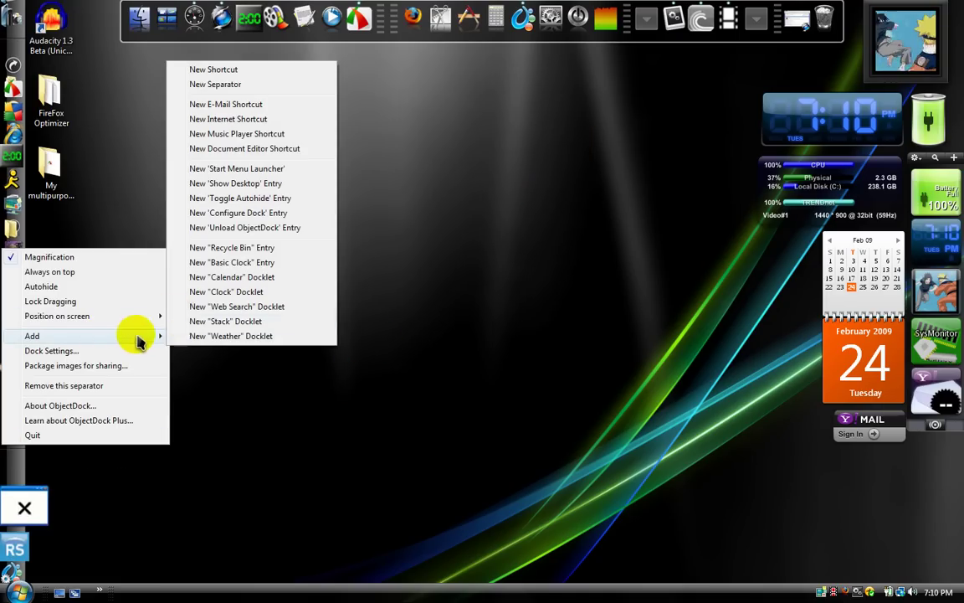
{"action": "left_click", "coordinate": [247, 322]}
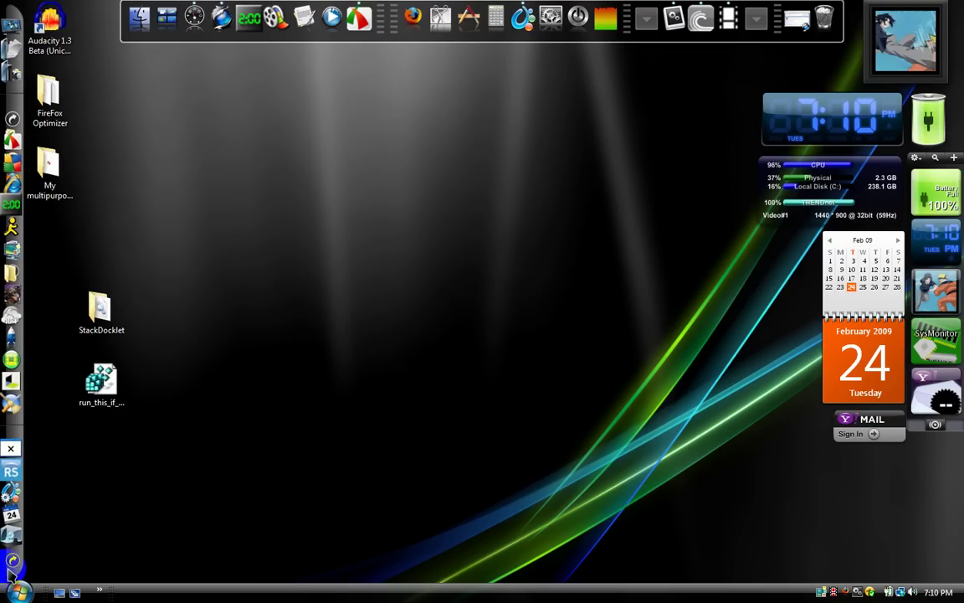
{"action": "left_click_drag", "start_coordinate": [8, 570], "coordinate": [8, 134]}
{"action": "left_click_drag", "start_coordinate": [211, 181], "coordinate": [333, 380]}
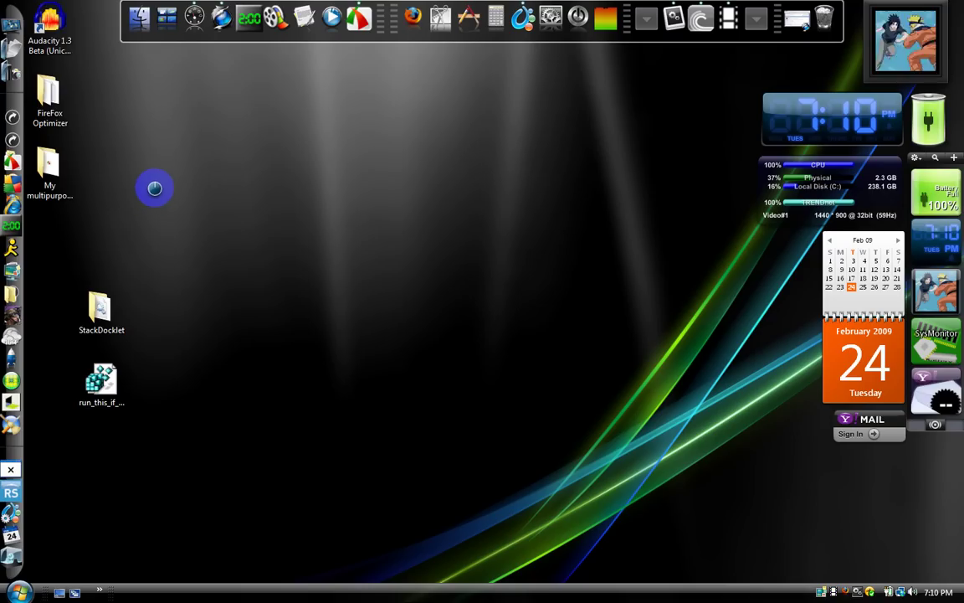
- Create a new desktop folder named "Call it whatever you want"
{"action": "right_click", "coordinate": [155, 189]}
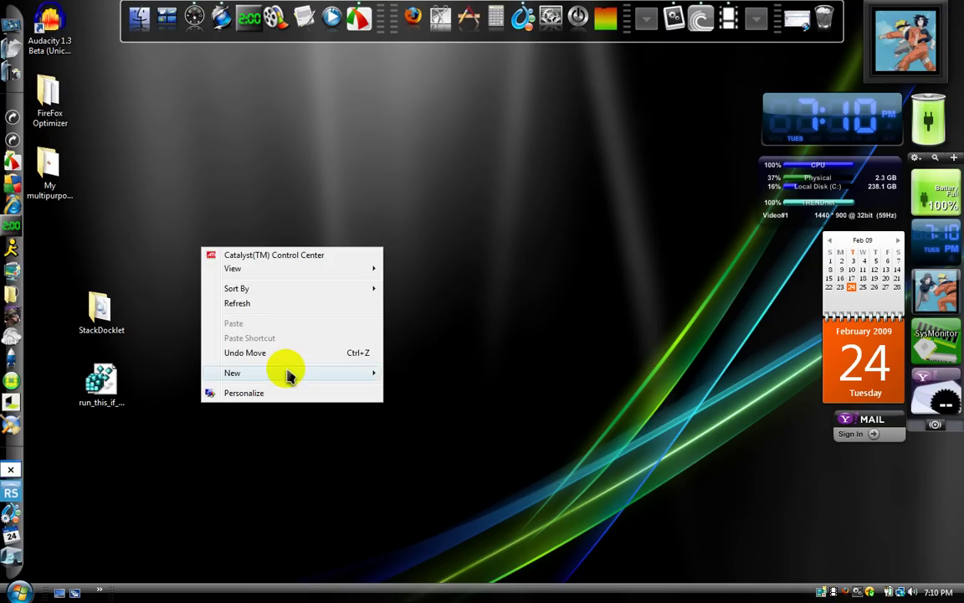
{"action": "mouse_move", "coordinate": [300, 377]}
{"action": "left_click", "coordinate": [412, 375]}
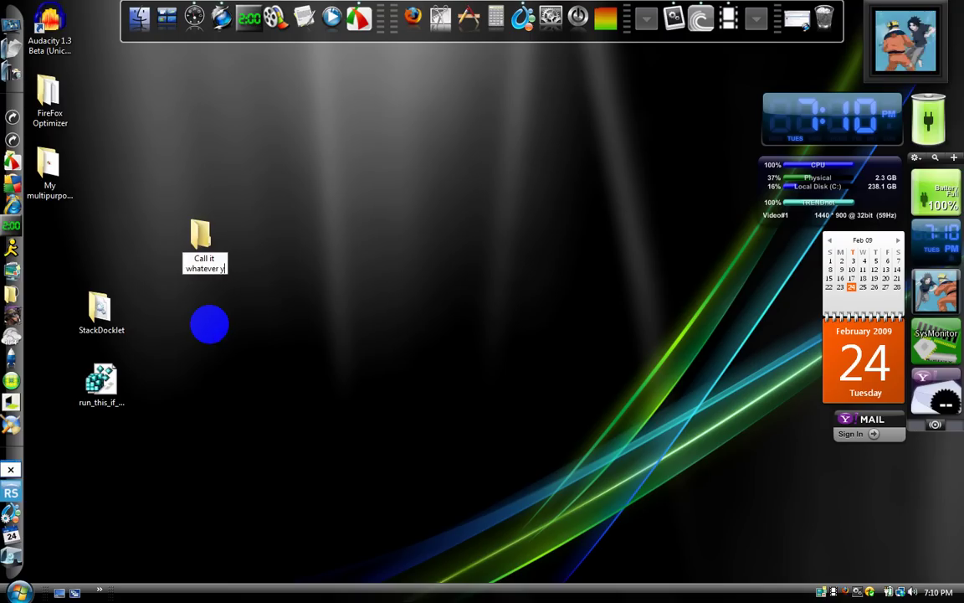
{"action": "type", "text": "ant"}
{"action": "key", "text": "Return"}
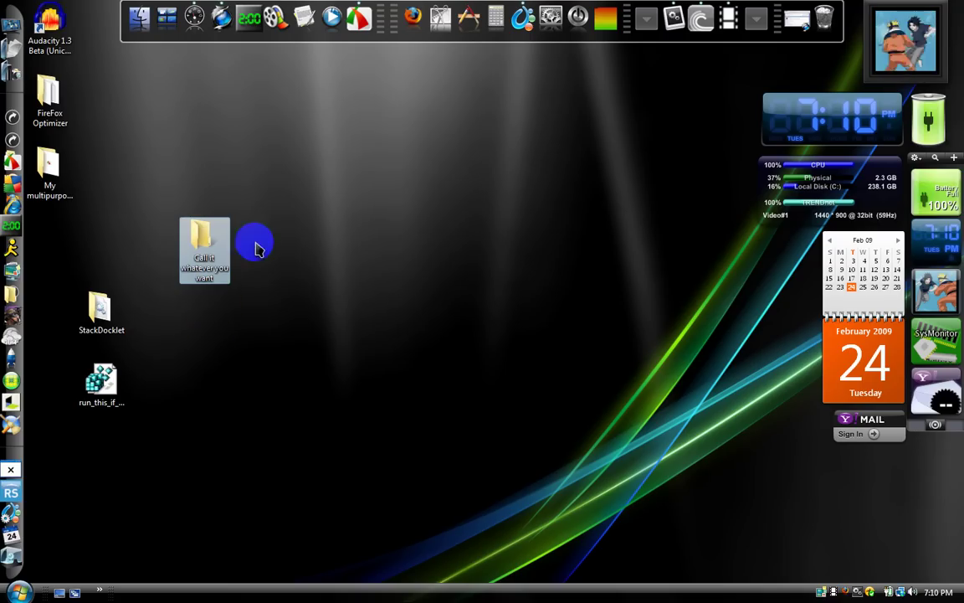
- Configure the new stack docklet to use the desktop folder "Call it whatever you want"
{"action": "left_click", "coordinate": [10, 109]}
{"action": "left_click", "coordinate": [515, 282]}
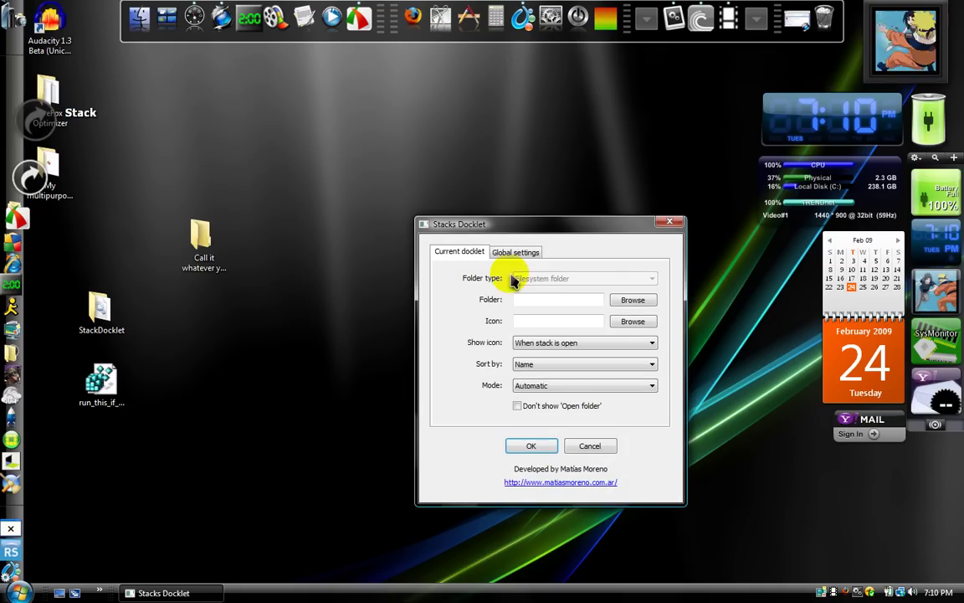
{"action": "left_click_drag", "start_coordinate": [534, 222], "coordinate": [454, 181]}
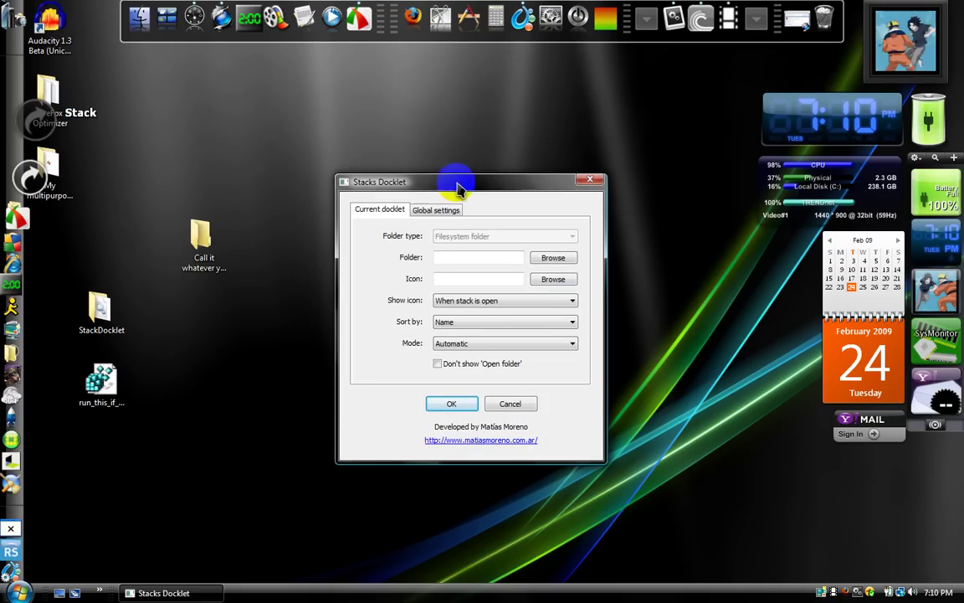
{"action": "left_click", "coordinate": [545, 258]}
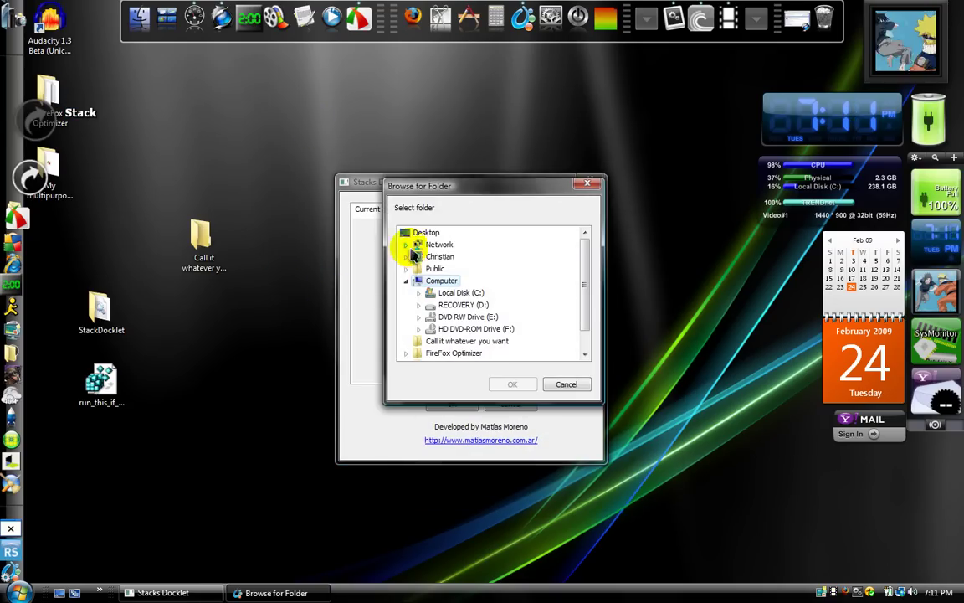
{"action": "scroll", "coordinate": [466, 353], "scroll_direction": "down", "scroll_amount": 1}
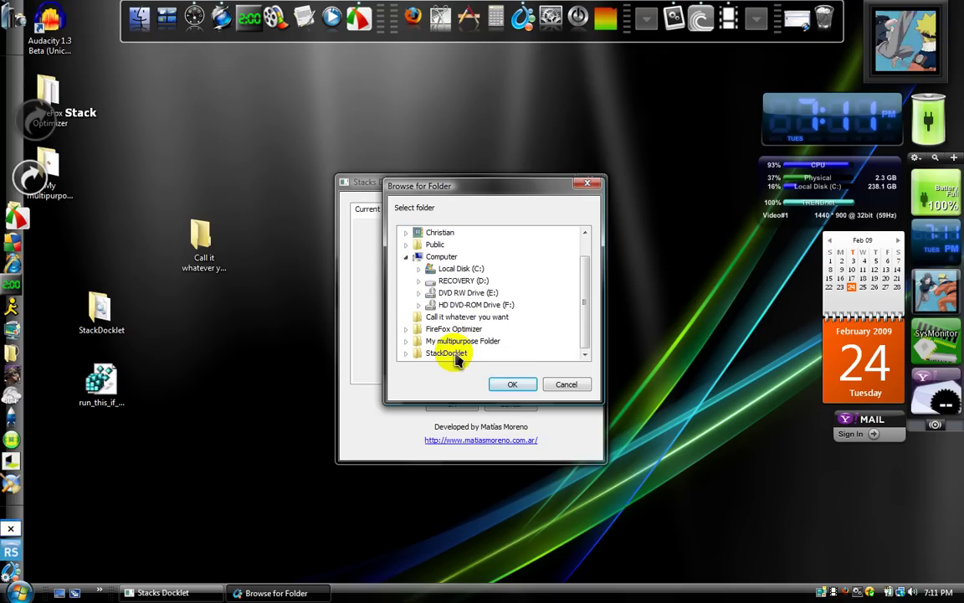
{"action": "double_click", "coordinate": [452, 353]}
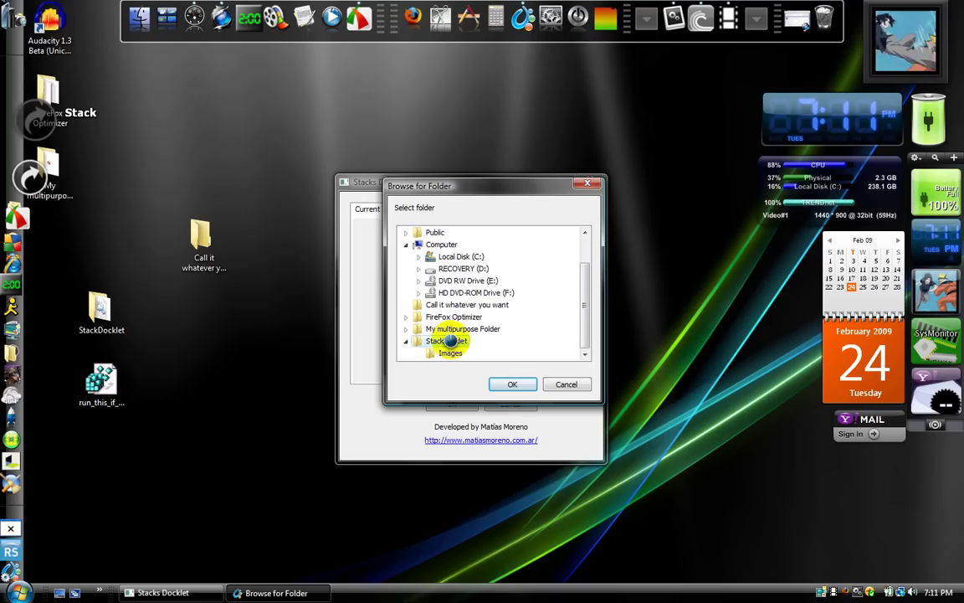
{"action": "double_click", "coordinate": [452, 341]}
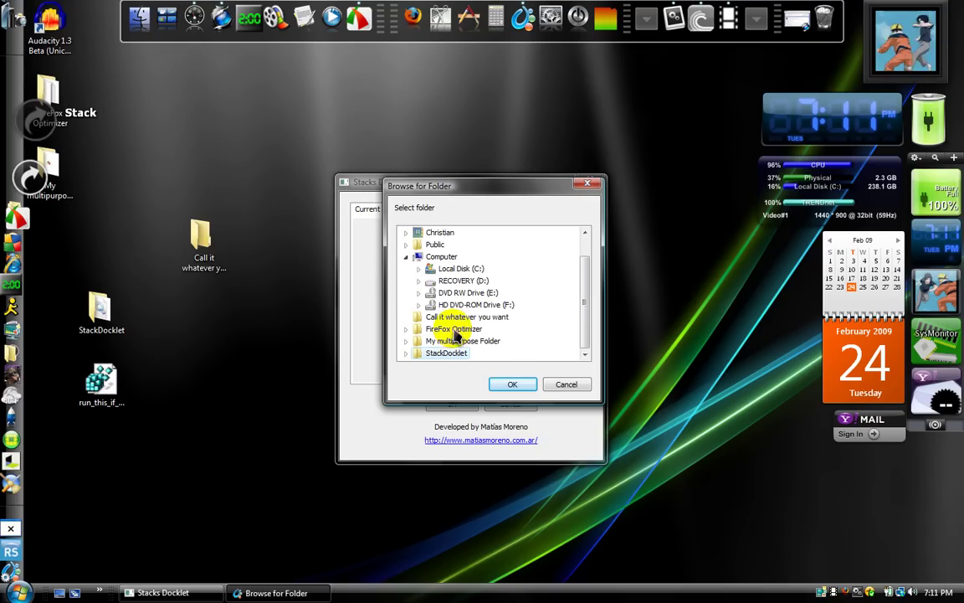
{"action": "left_click", "coordinate": [514, 384]}
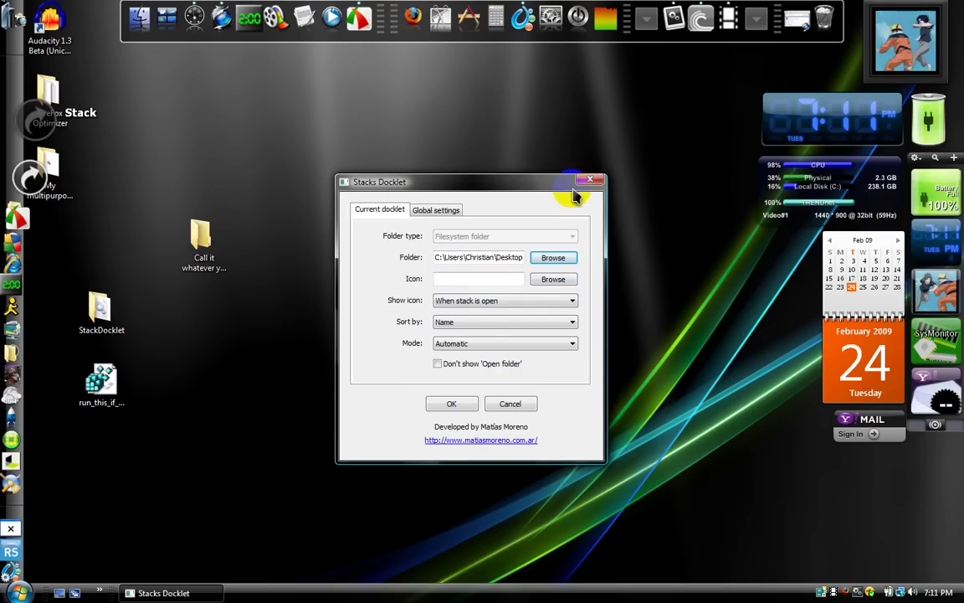
{"action": "left_click", "coordinate": [452, 403]}
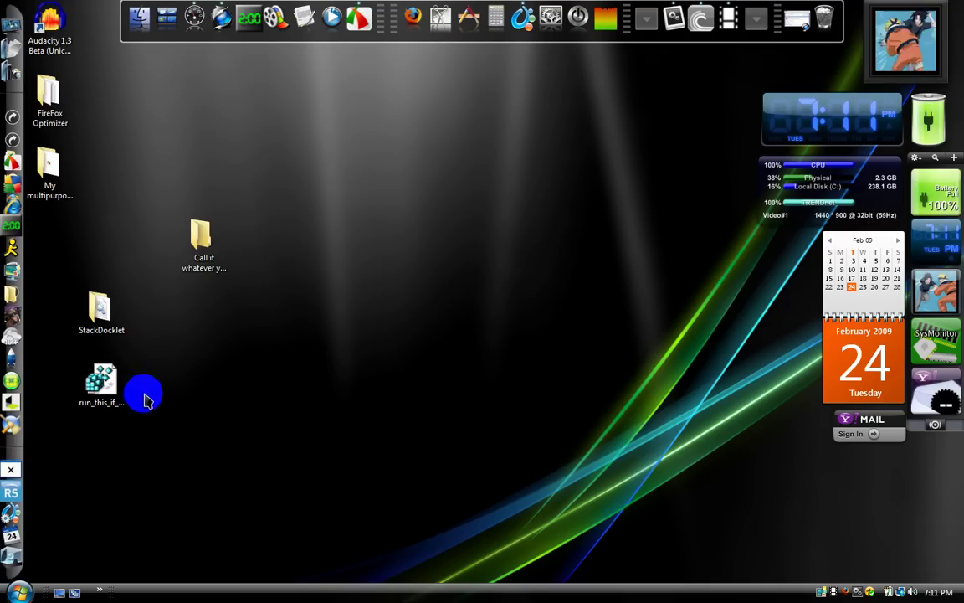
- Move the Audacity 1.3 Beta shortcut into the "Call it whatever you want" folder on the desktop
{"action": "left_click_drag", "start_coordinate": [223, 441], "coordinate": [194, 278]}
{"action": "left_click_drag", "start_coordinate": [50, 25], "coordinate": [201, 241]}
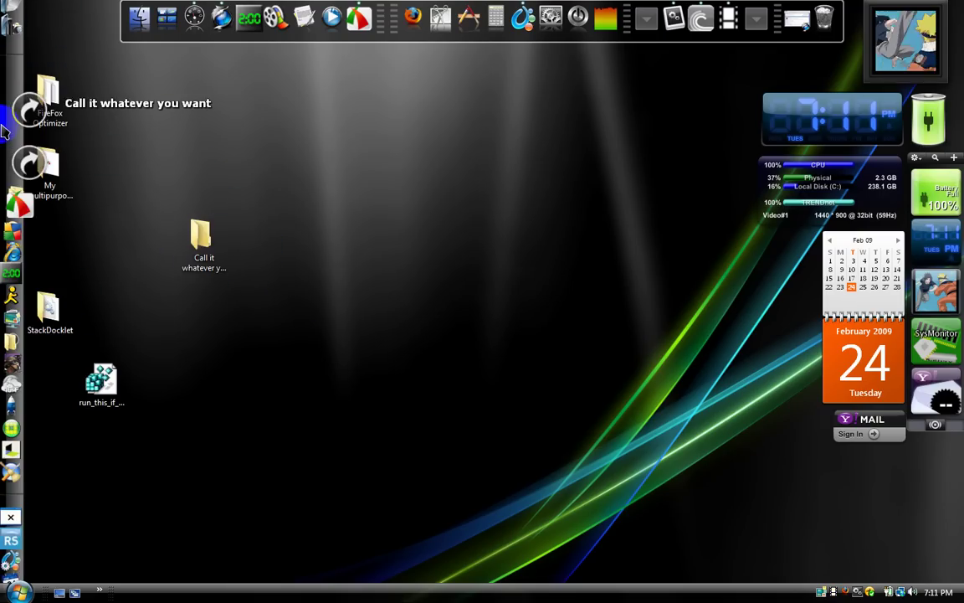
- Set the display mode of the "Call it whatever you want" stack docklet to Grid
{"action": "left_click", "coordinate": [26, 105]}
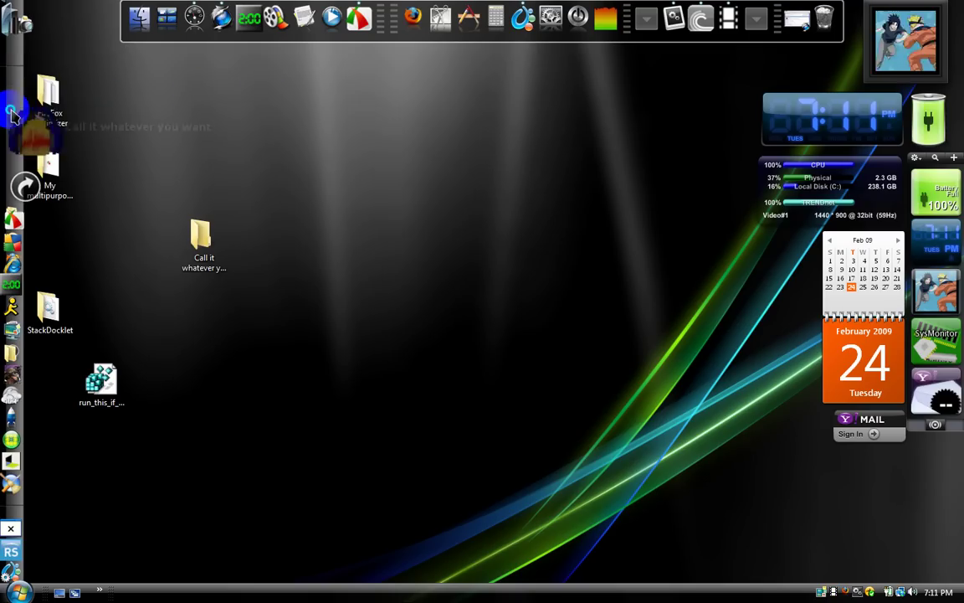
{"action": "right_click", "coordinate": [42, 96]}
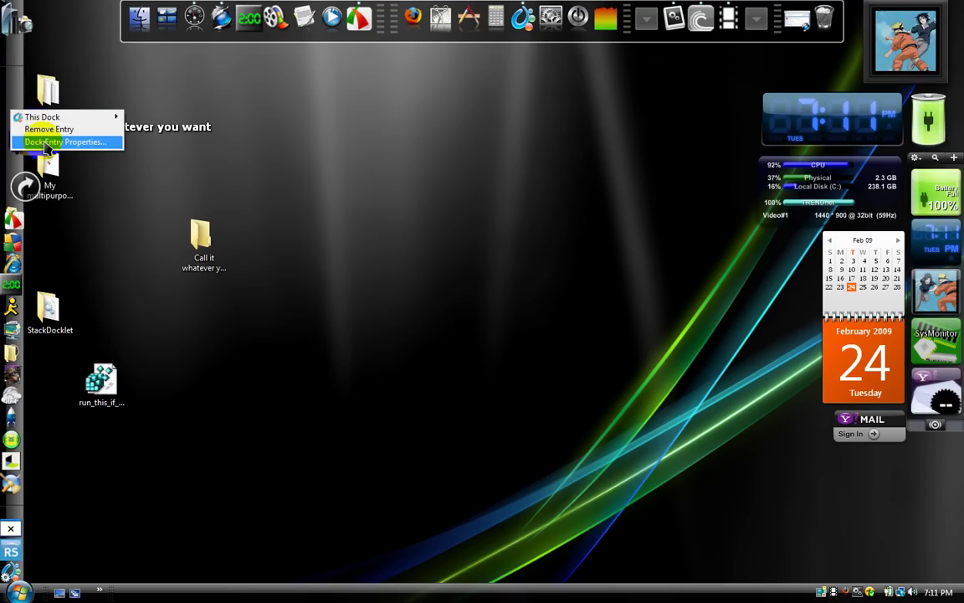
{"action": "left_click", "coordinate": [46, 144]}
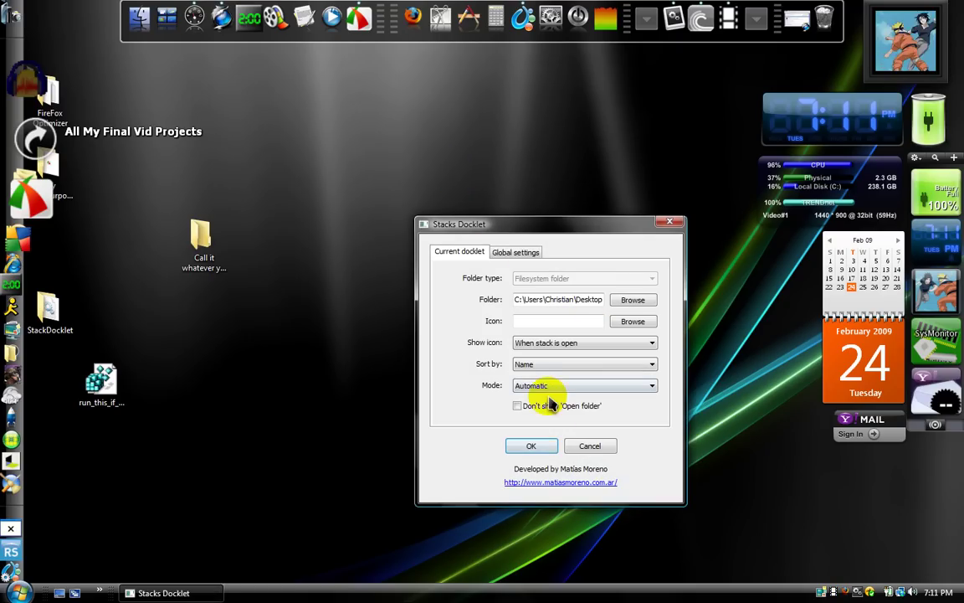
{"action": "left_click", "coordinate": [546, 387]}
{"action": "left_click", "coordinate": [544, 413]}
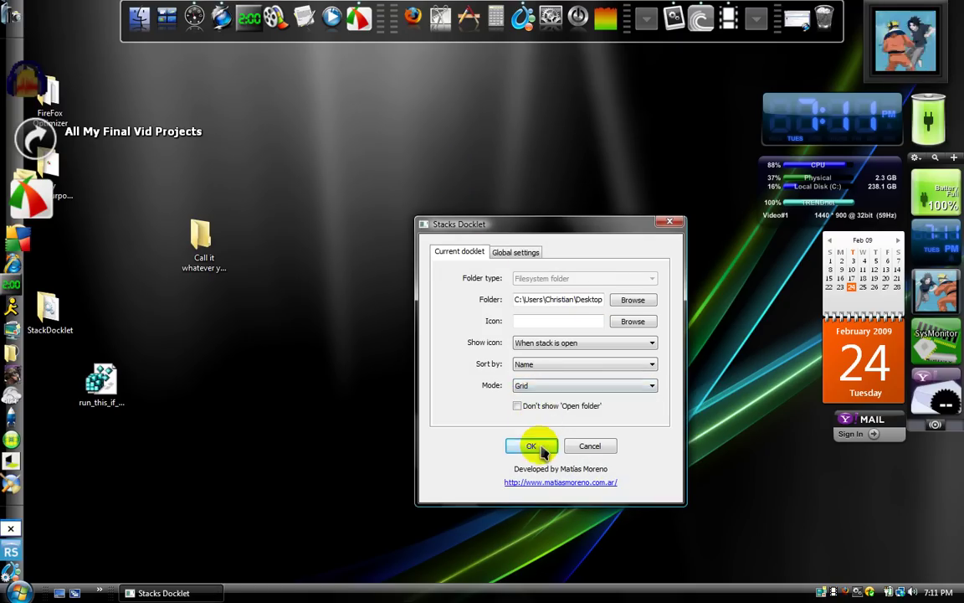
{"action": "left_click", "coordinate": [530, 445]}
- Open the "Call it whatever you want" stack from the side dock to check its grid layout, and close it again
{"action": "left_click", "coordinate": [5, 128]}
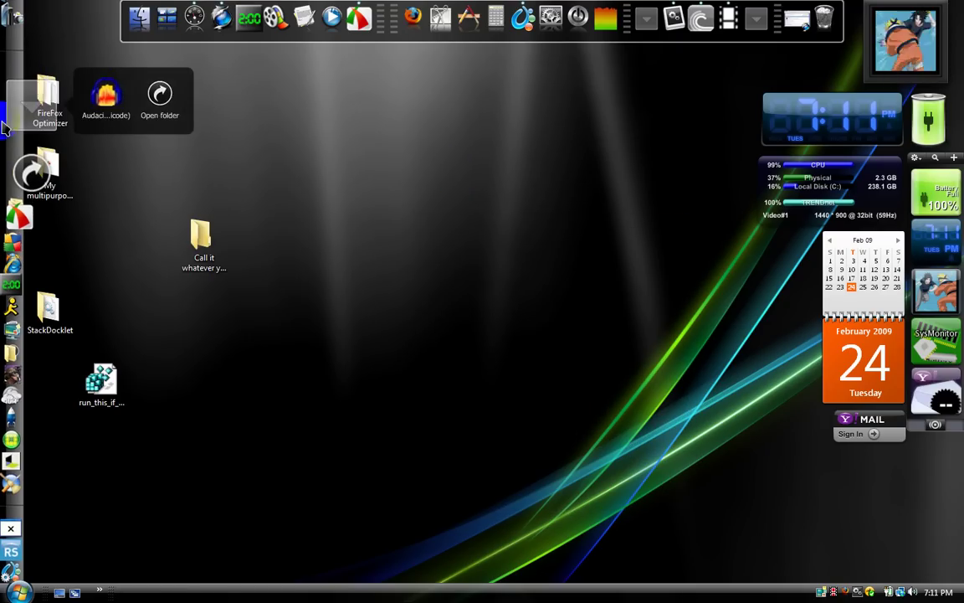
{"action": "left_click", "coordinate": [5, 127]}
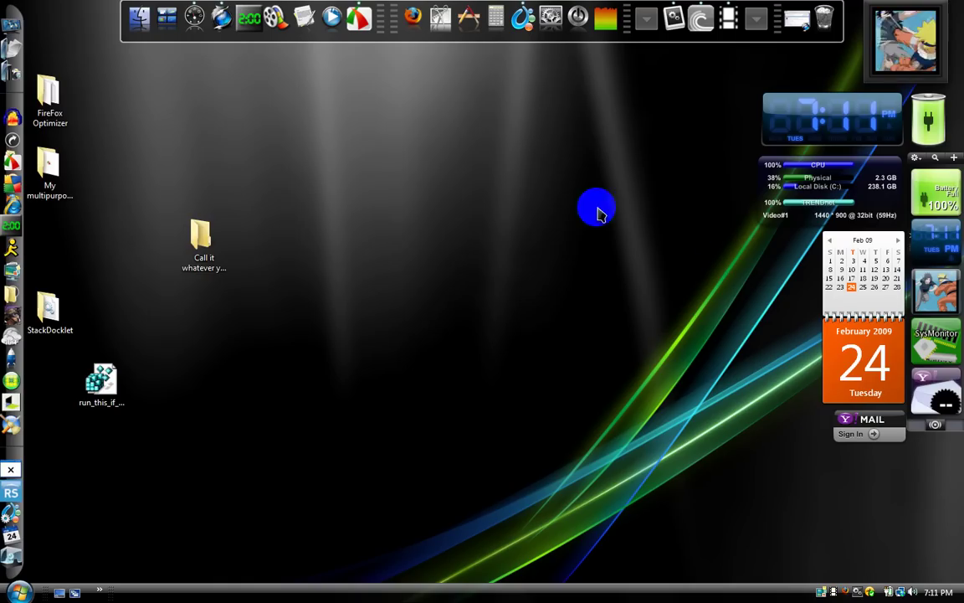
{"action": "left_click_drag", "start_coordinate": [668, 77], "coordinate": [701, 121]}
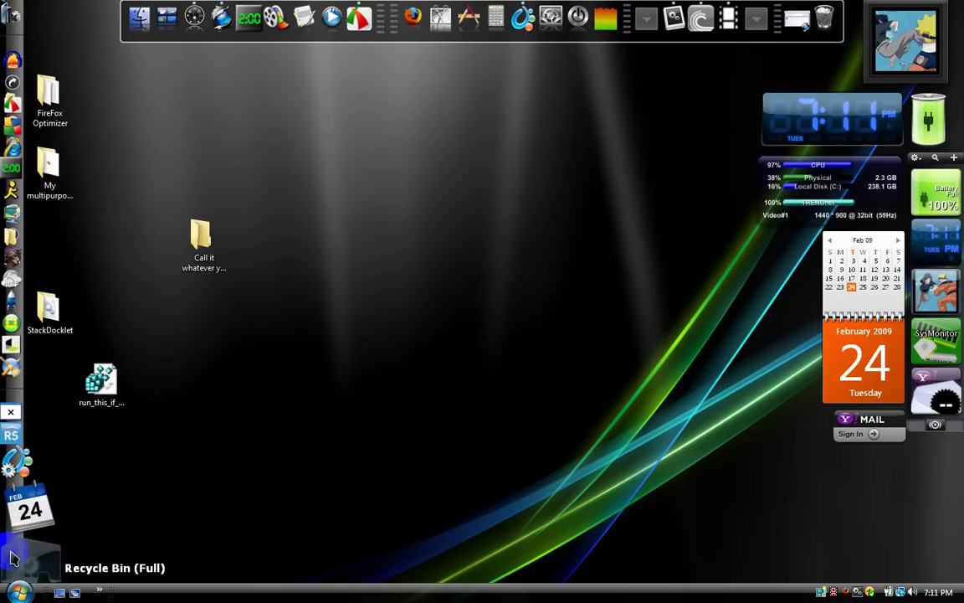
- Empty the Recycle Bin, permanently deleting the "NEw" folder, and close the Recycle Bin window
{"action": "key", "text": "super+e"}
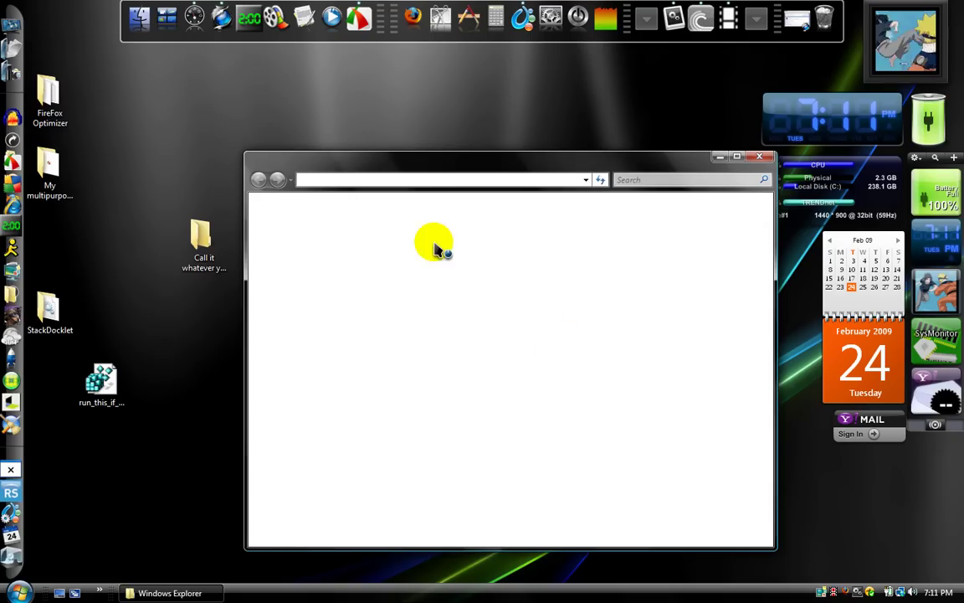
{"action": "left_click", "coordinate": [418, 204]}
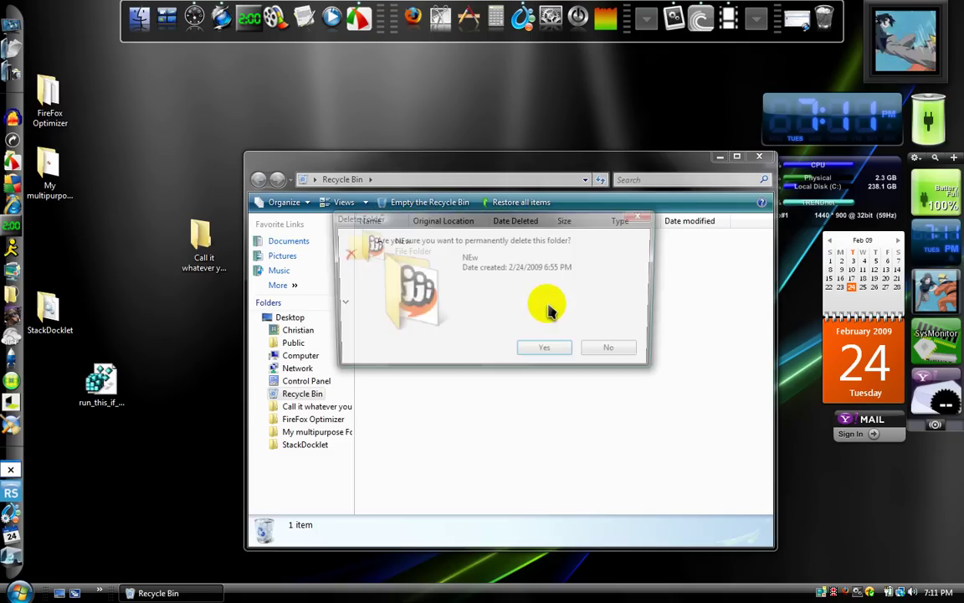
{"action": "left_click", "coordinate": [550, 352]}
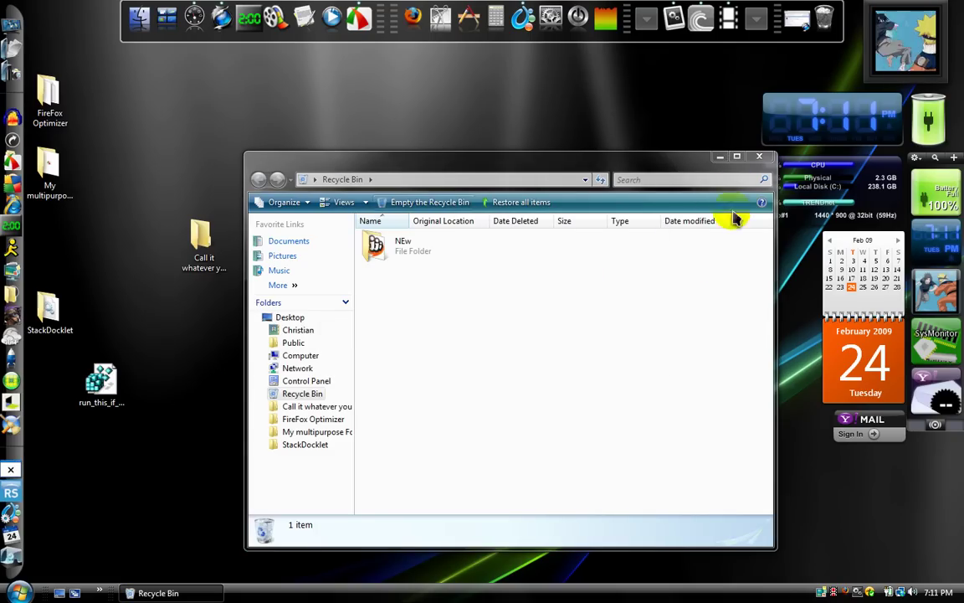
{"action": "left_click", "coordinate": [759, 157]}
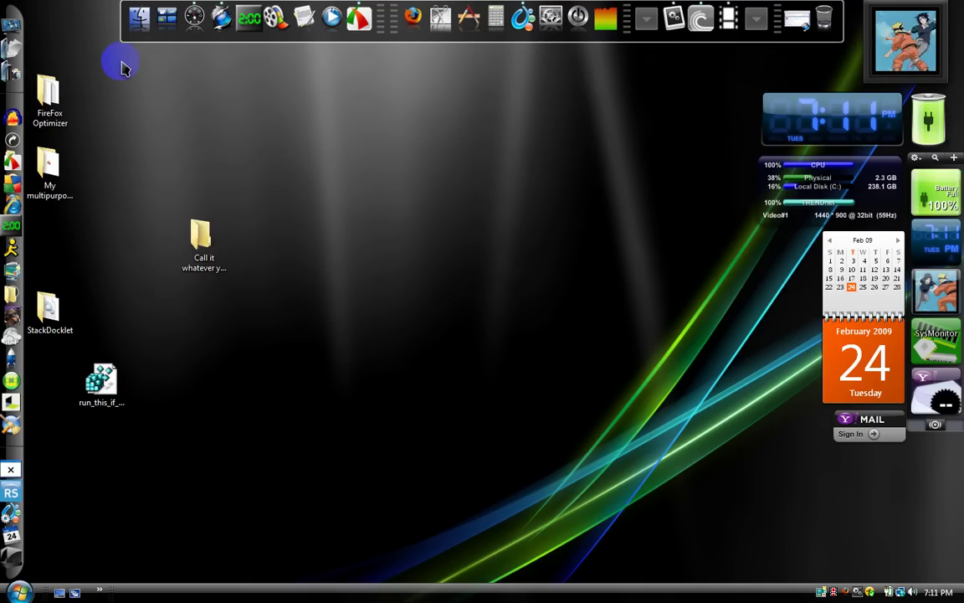
{"action": "left_click_drag", "start_coordinate": [122, 66], "coordinate": [756, 545]}
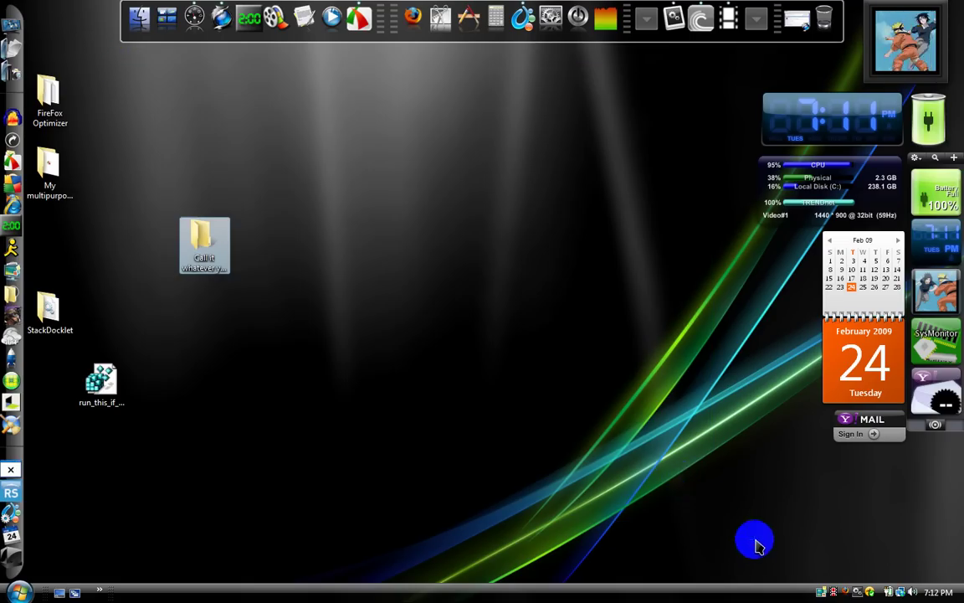
{"action": "left_click_drag", "start_coordinate": [86, 48], "coordinate": [720, 481]}
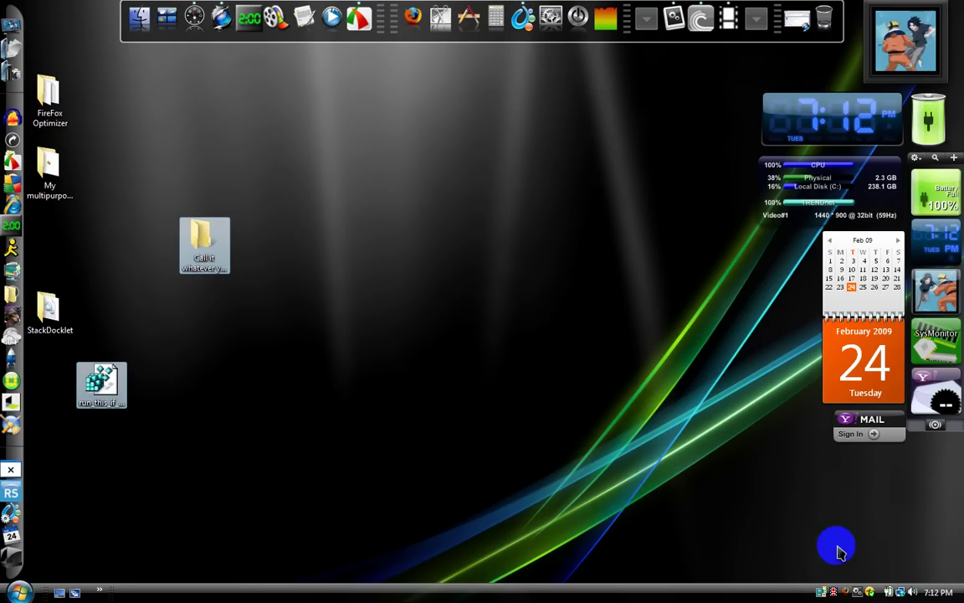
{"action": "left_click", "coordinate": [535, 326]}
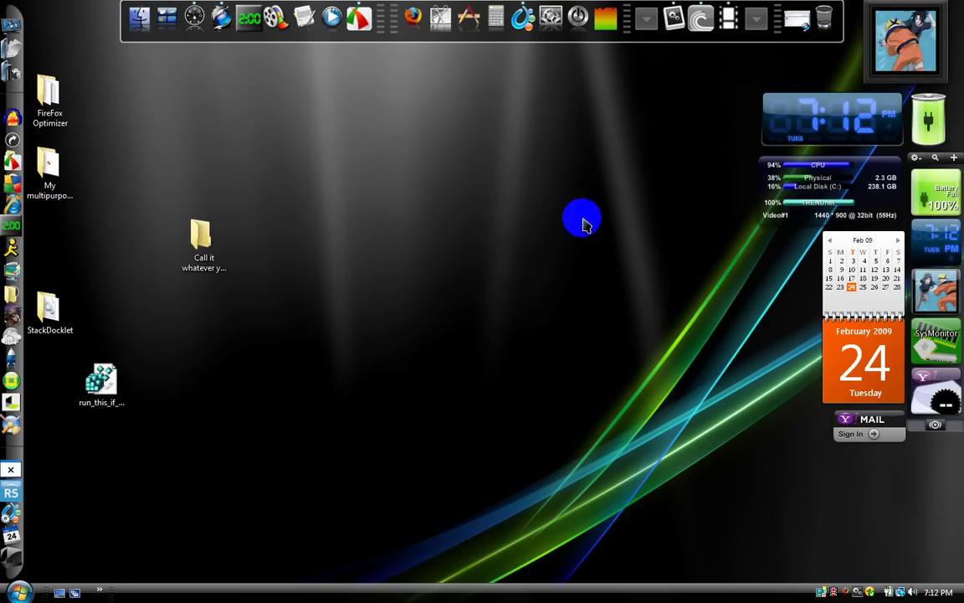